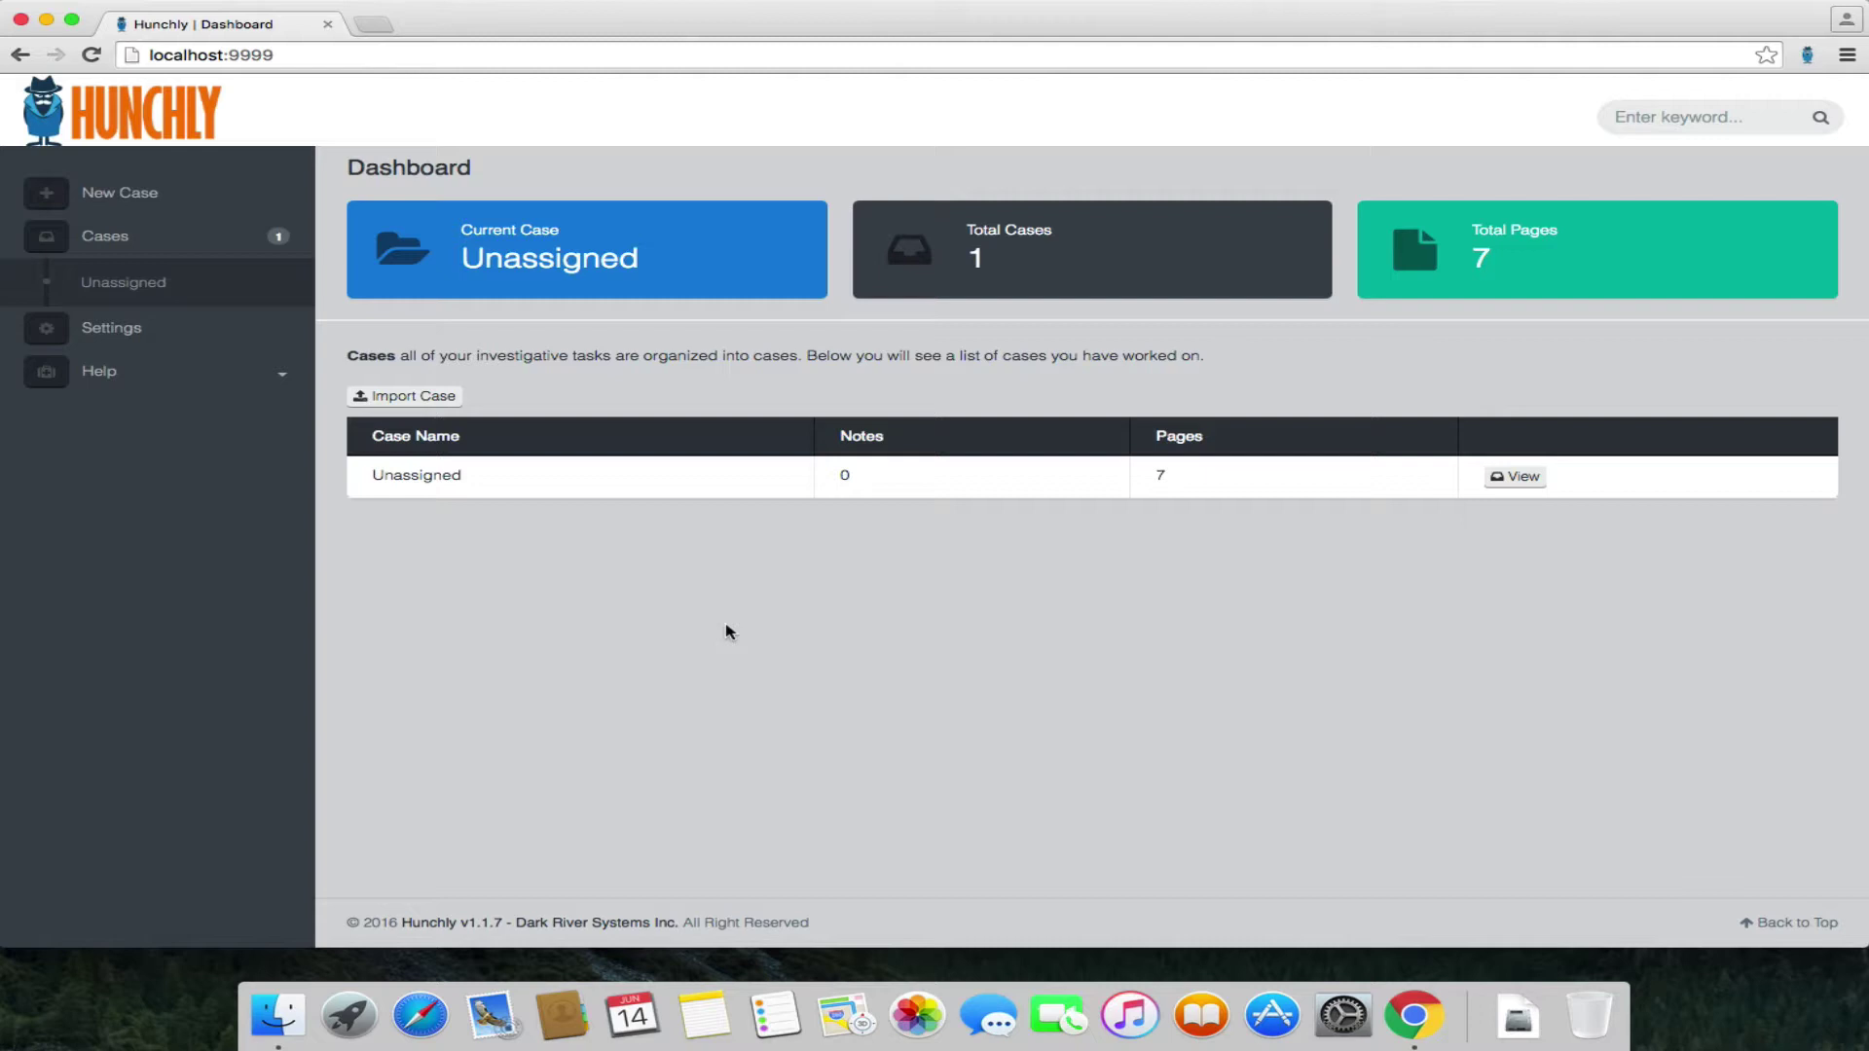
- Add gmail.com and mail.google.com to the Domain and Page Blacklist in Settings
click(105, 335)
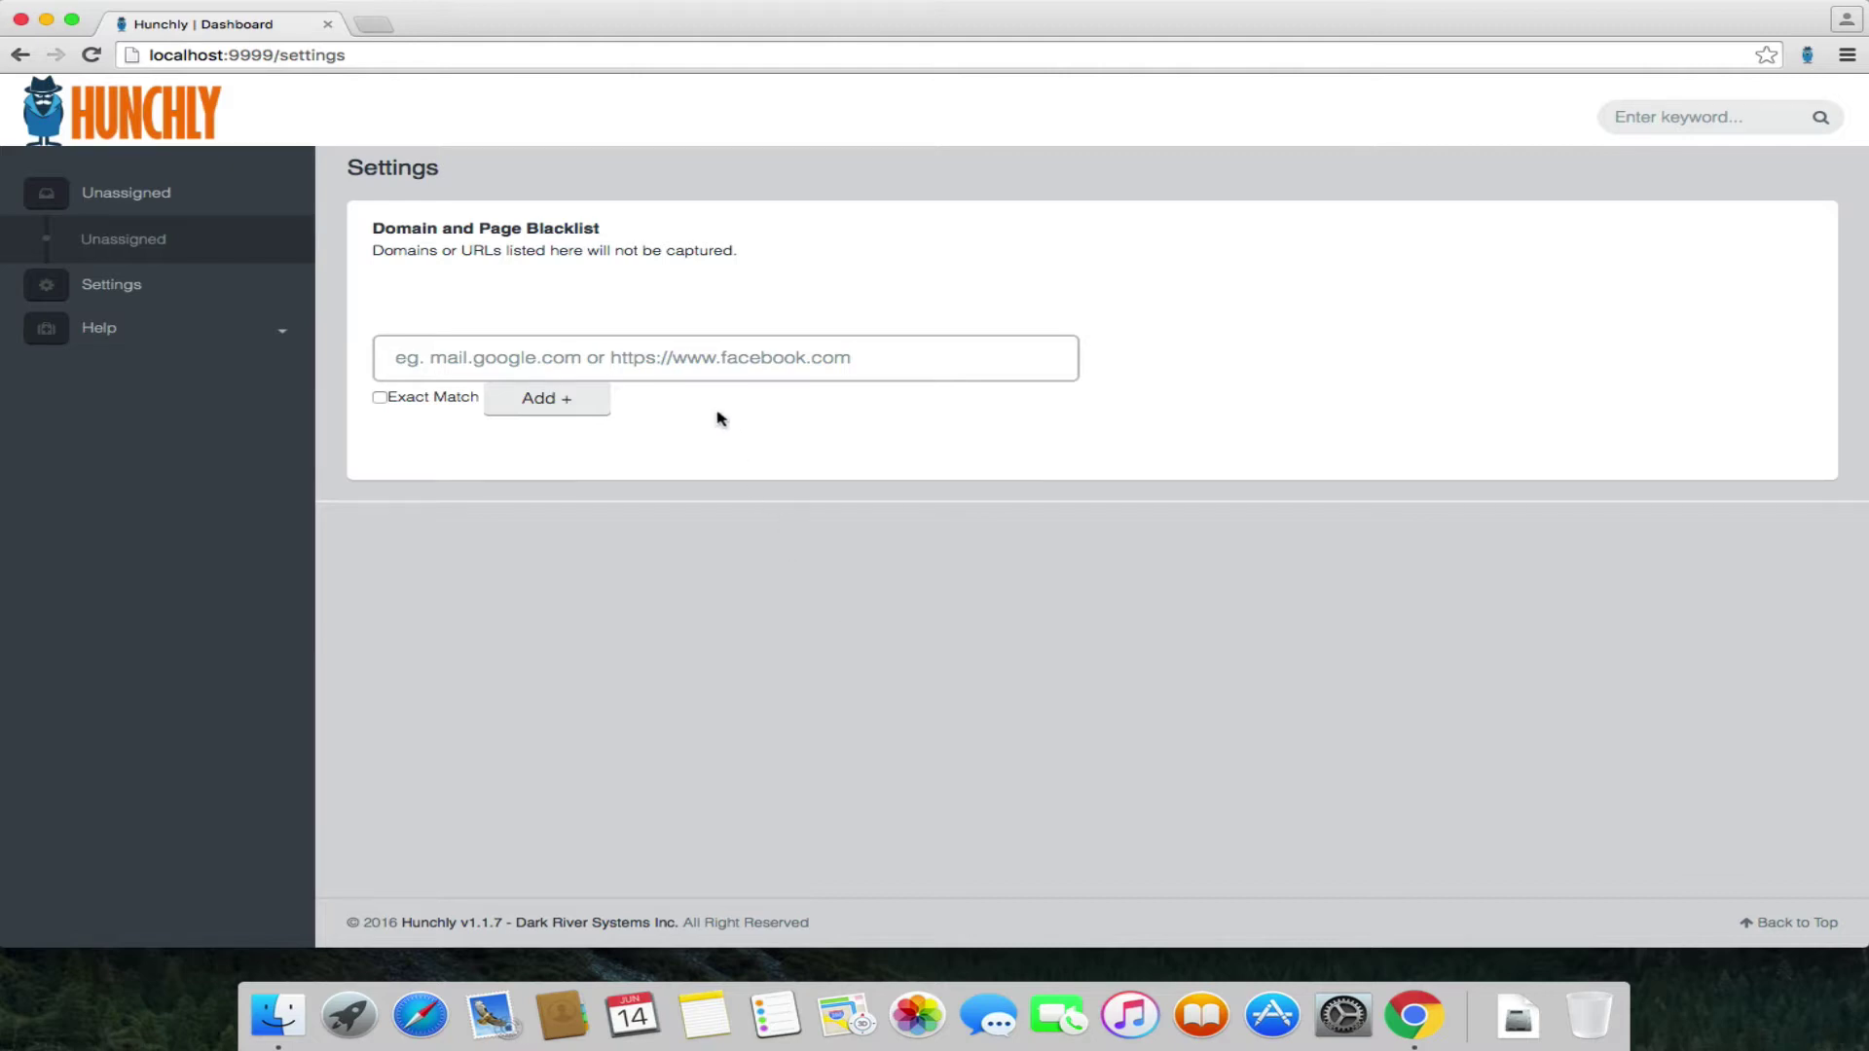
click(700, 360)
text(gma)
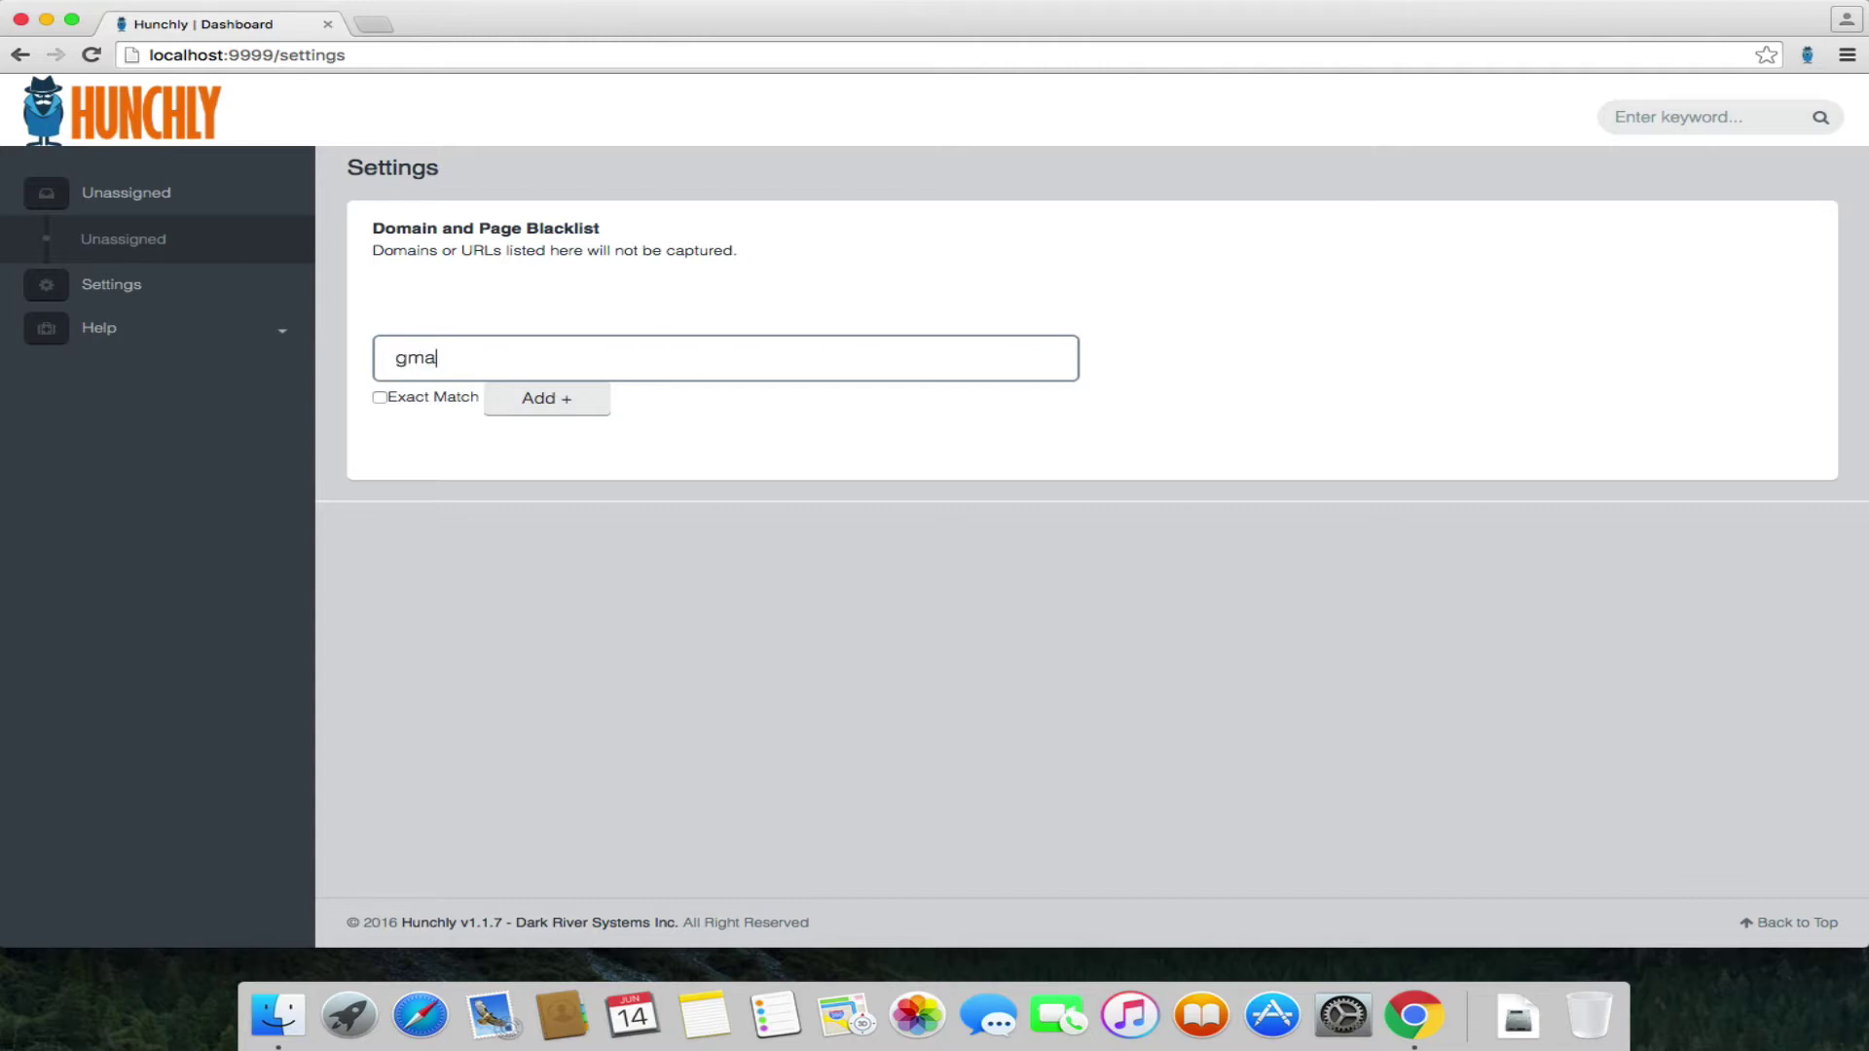
text(il.com)
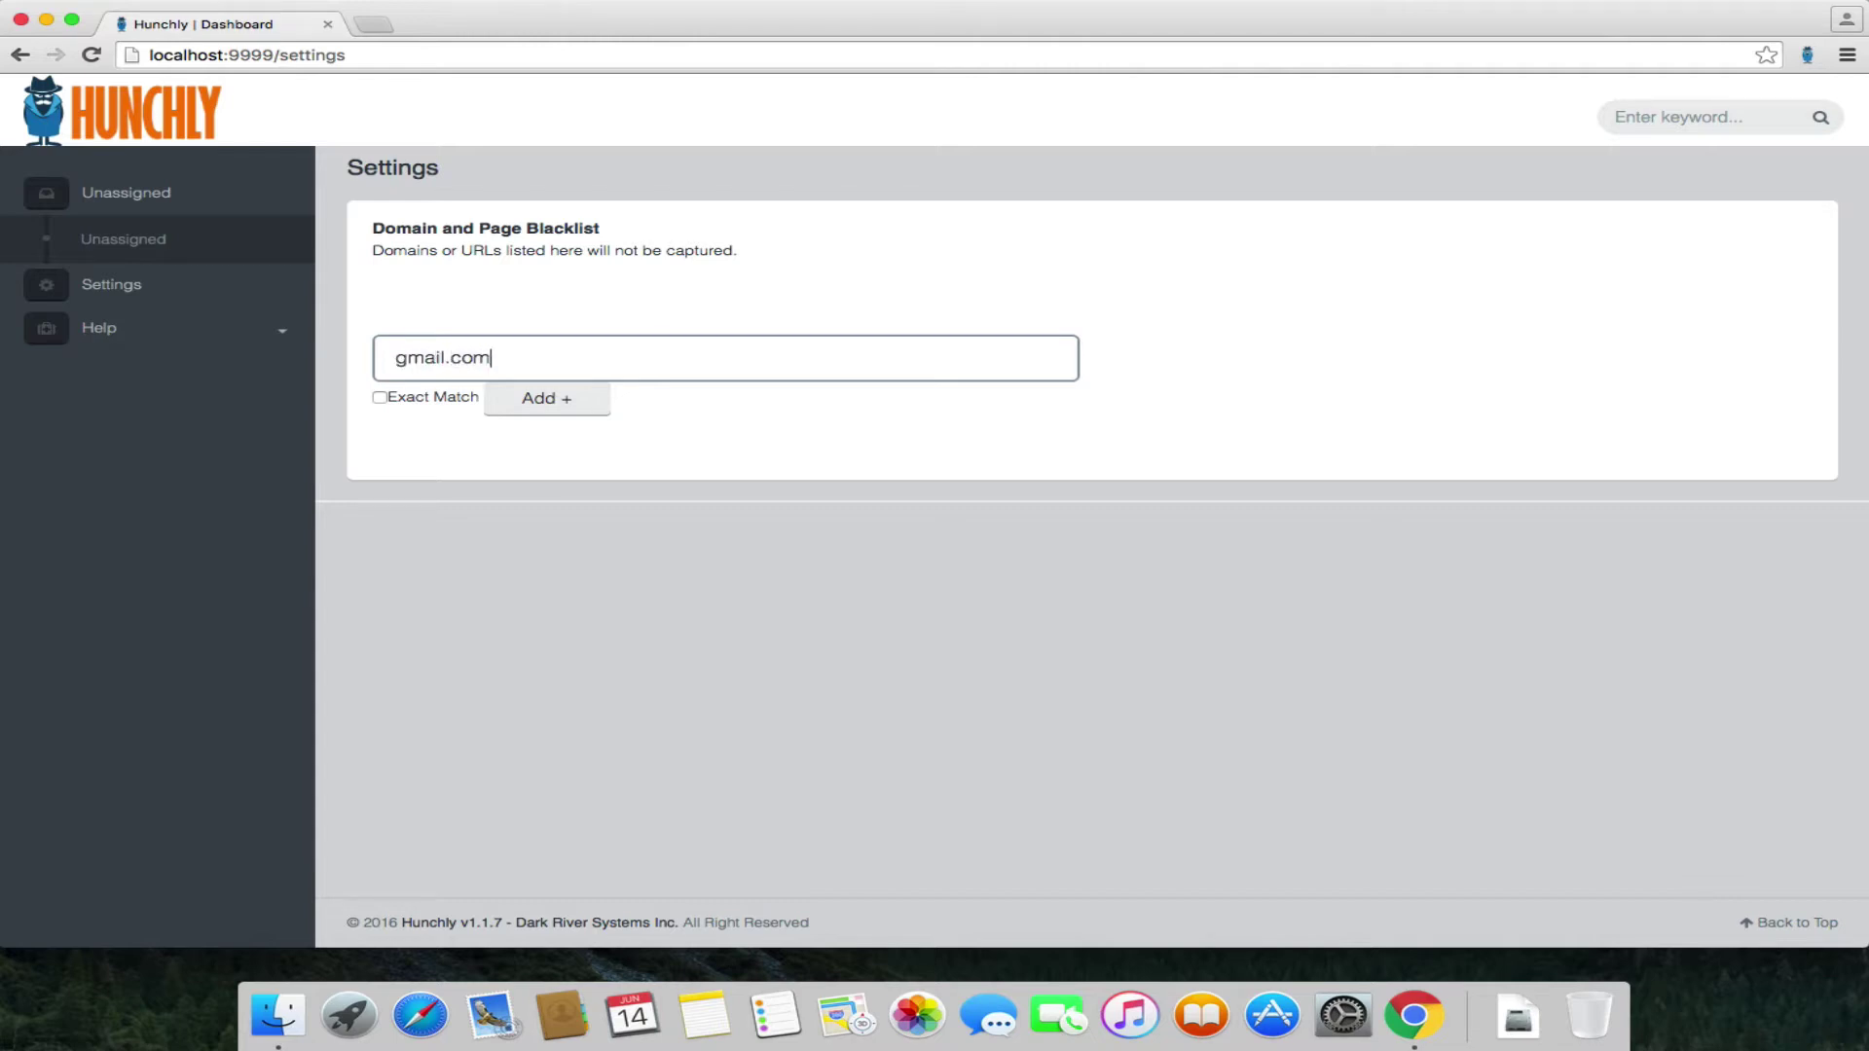
click(551, 403)
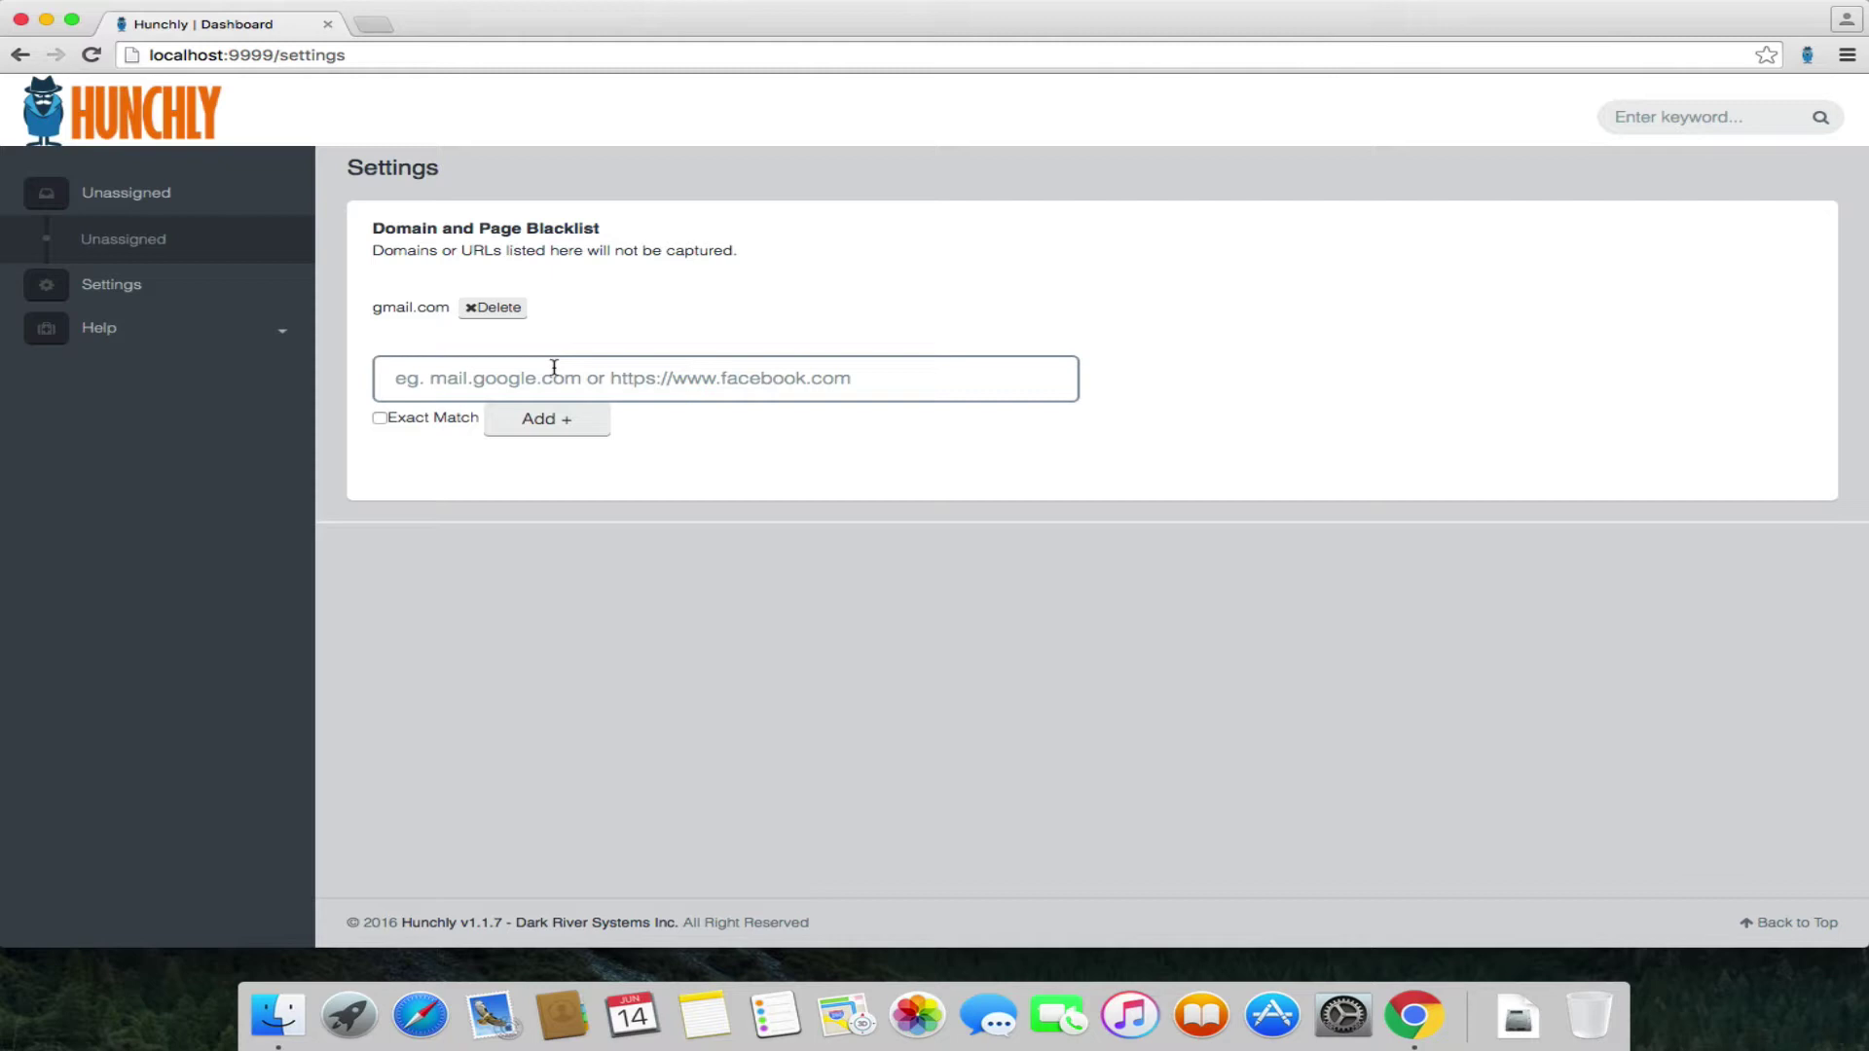
click(554, 367)
text(mail.google.com)
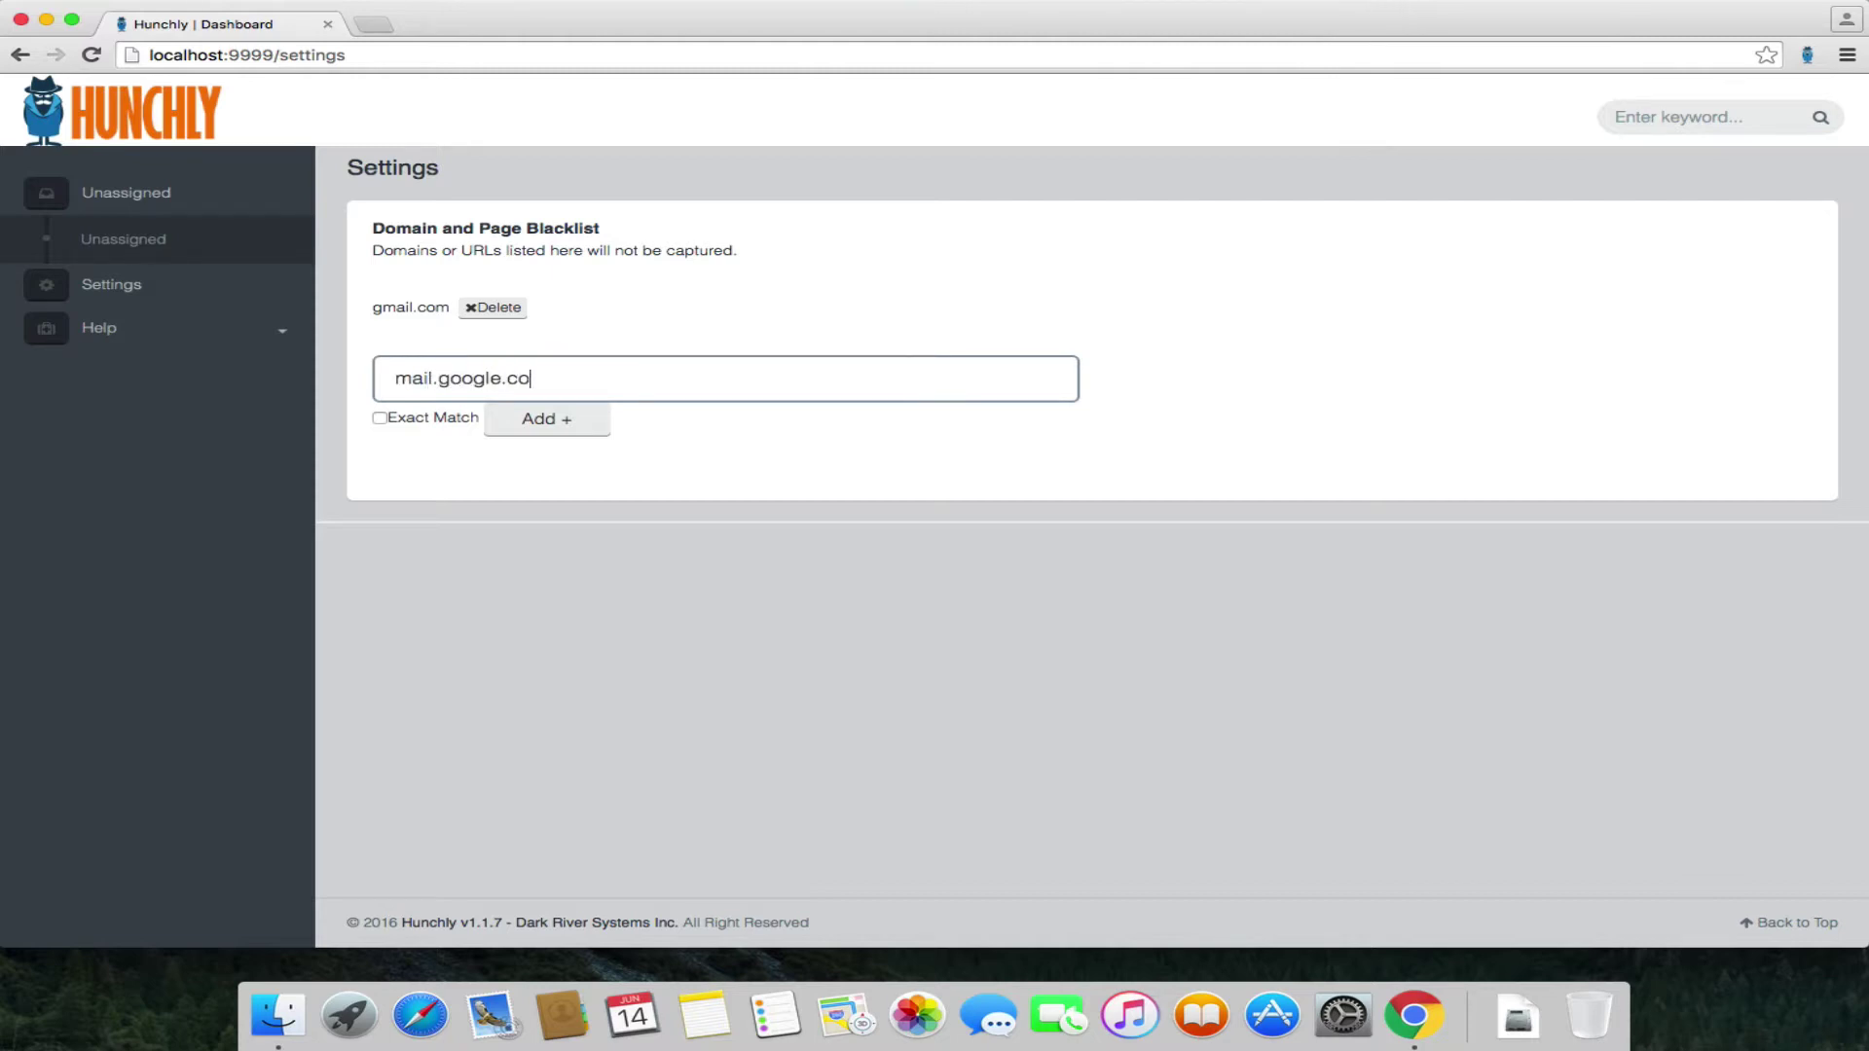
click(564, 425)
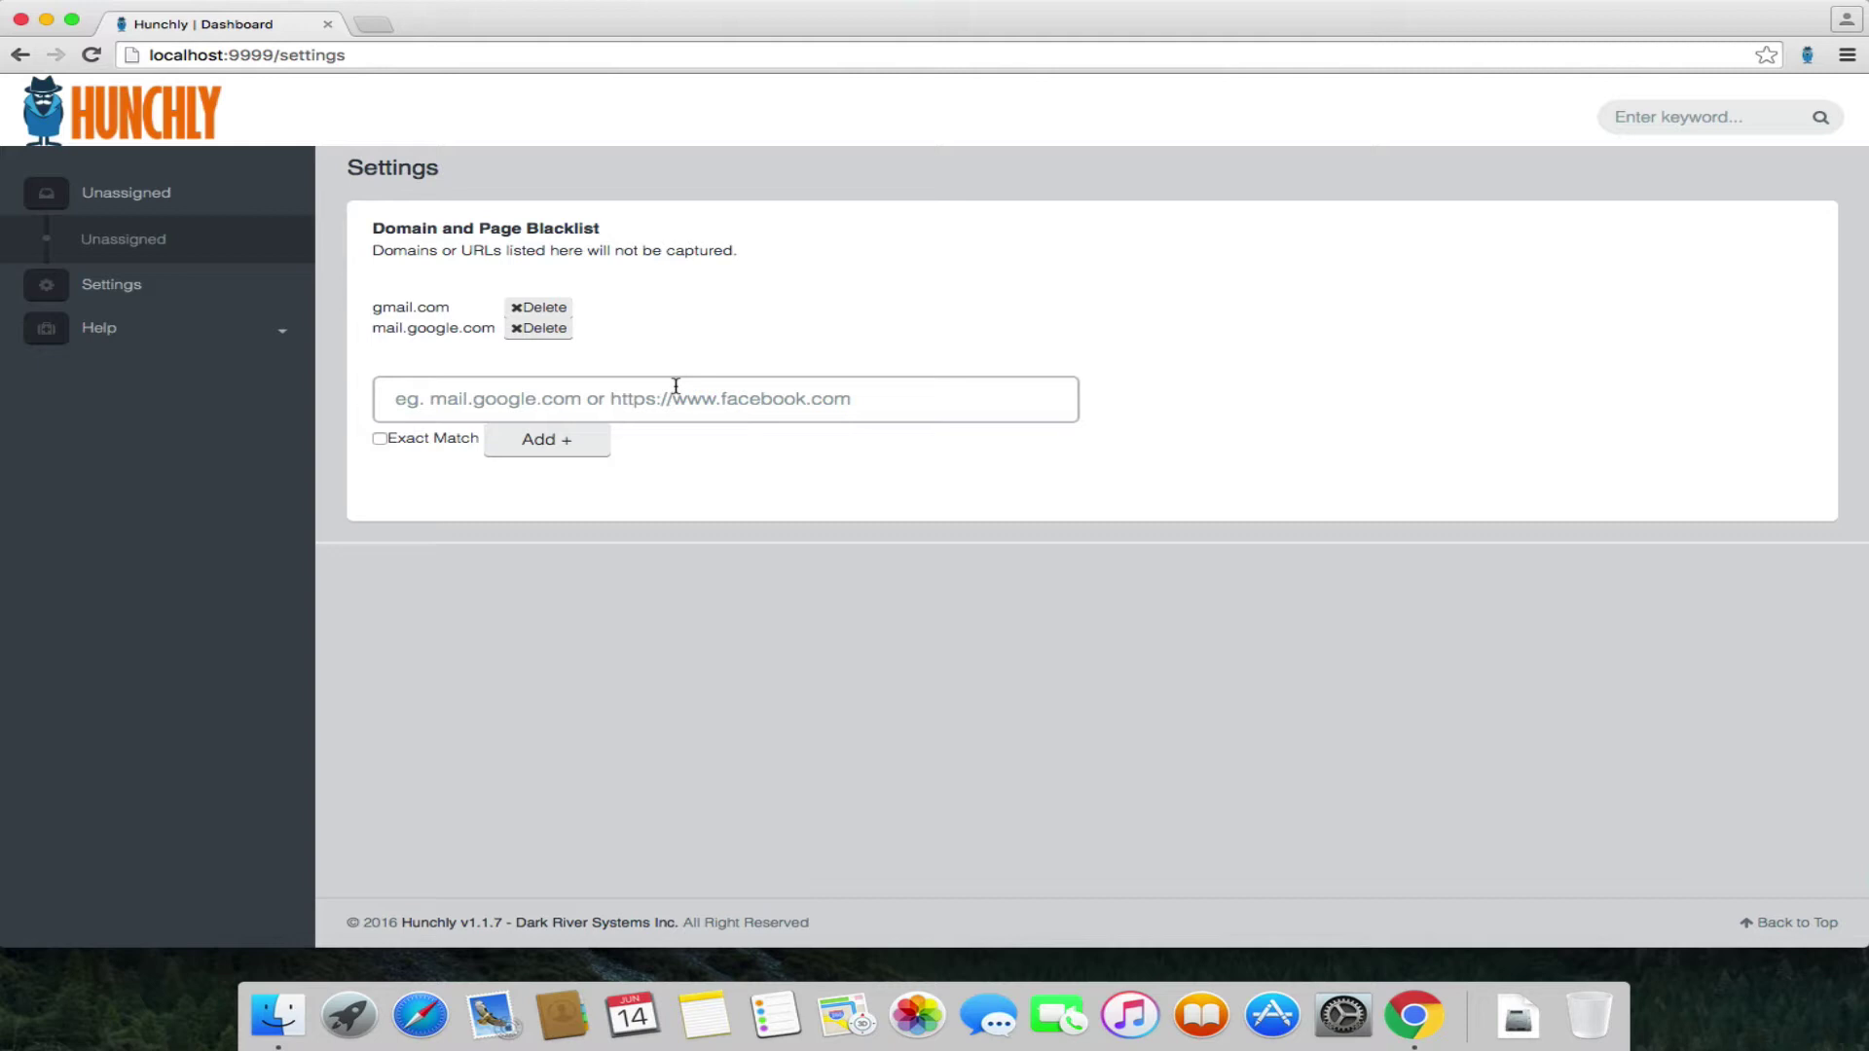
click(676, 387)
text(https)
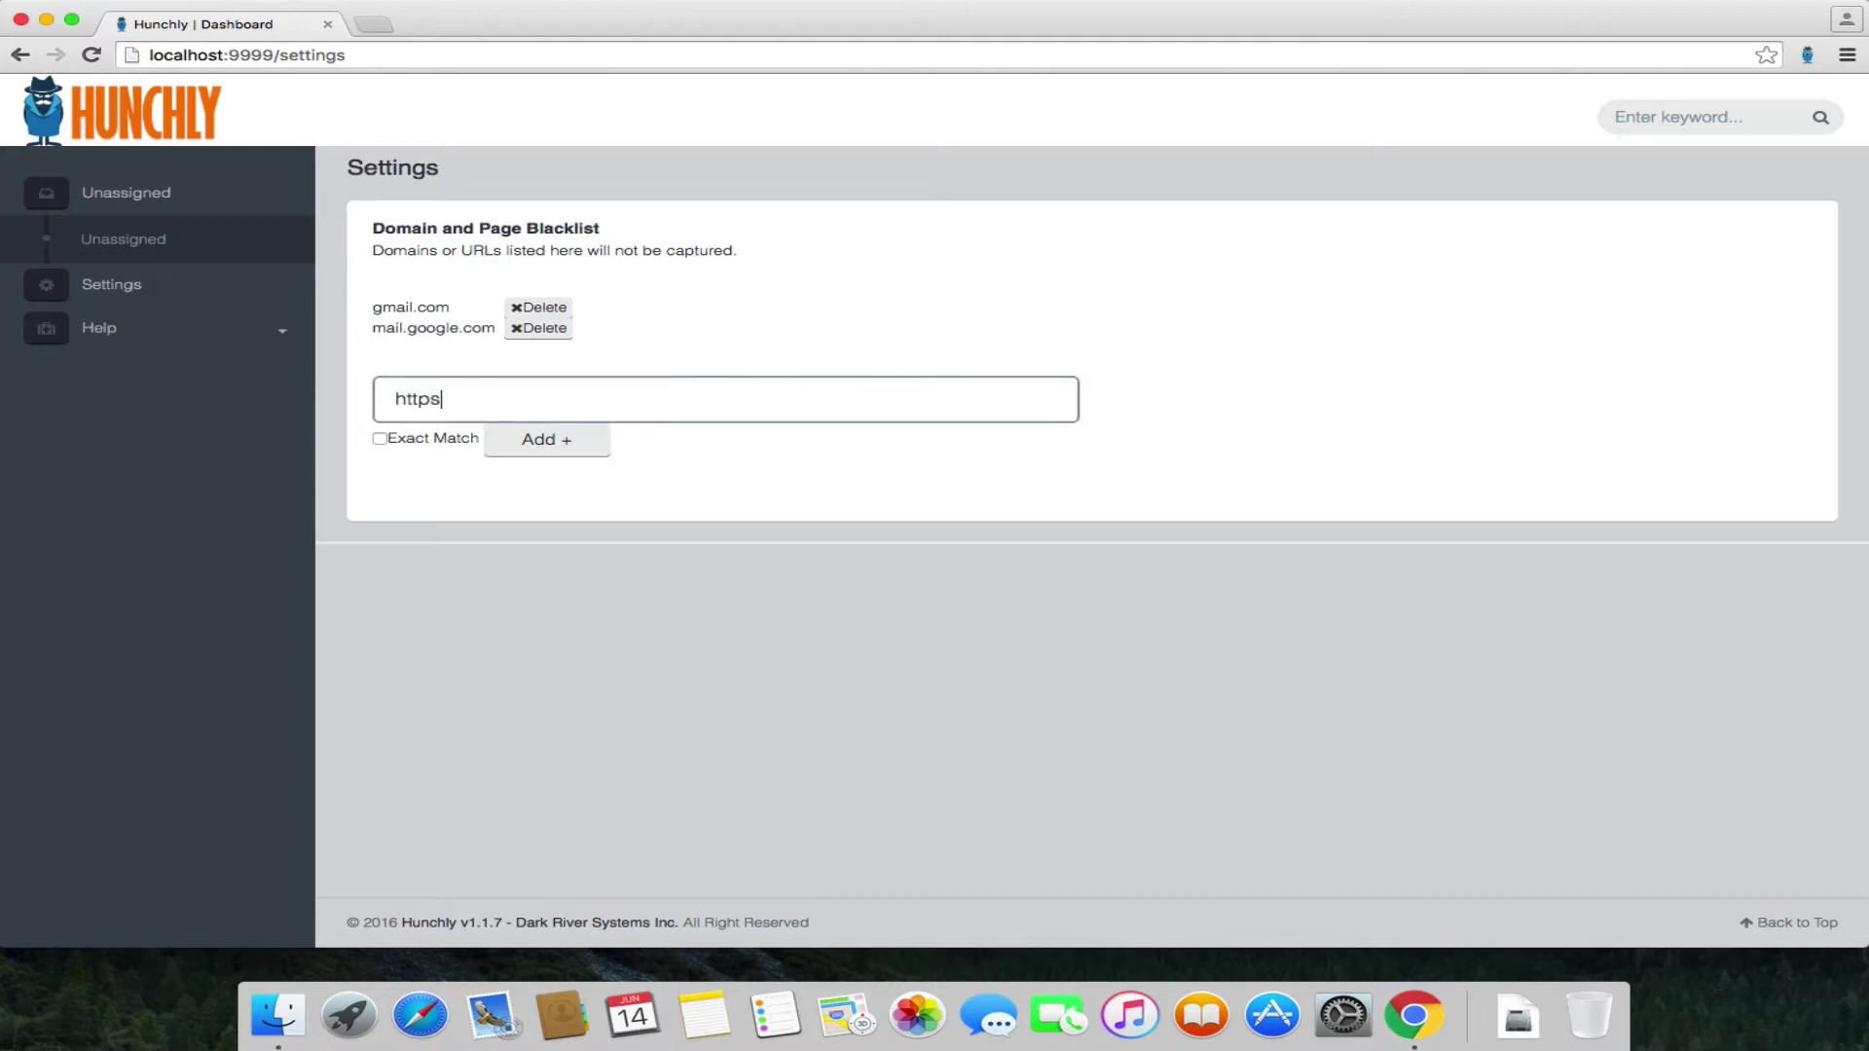
text(://facebook.com/)
click(378, 439)
click(546, 441)
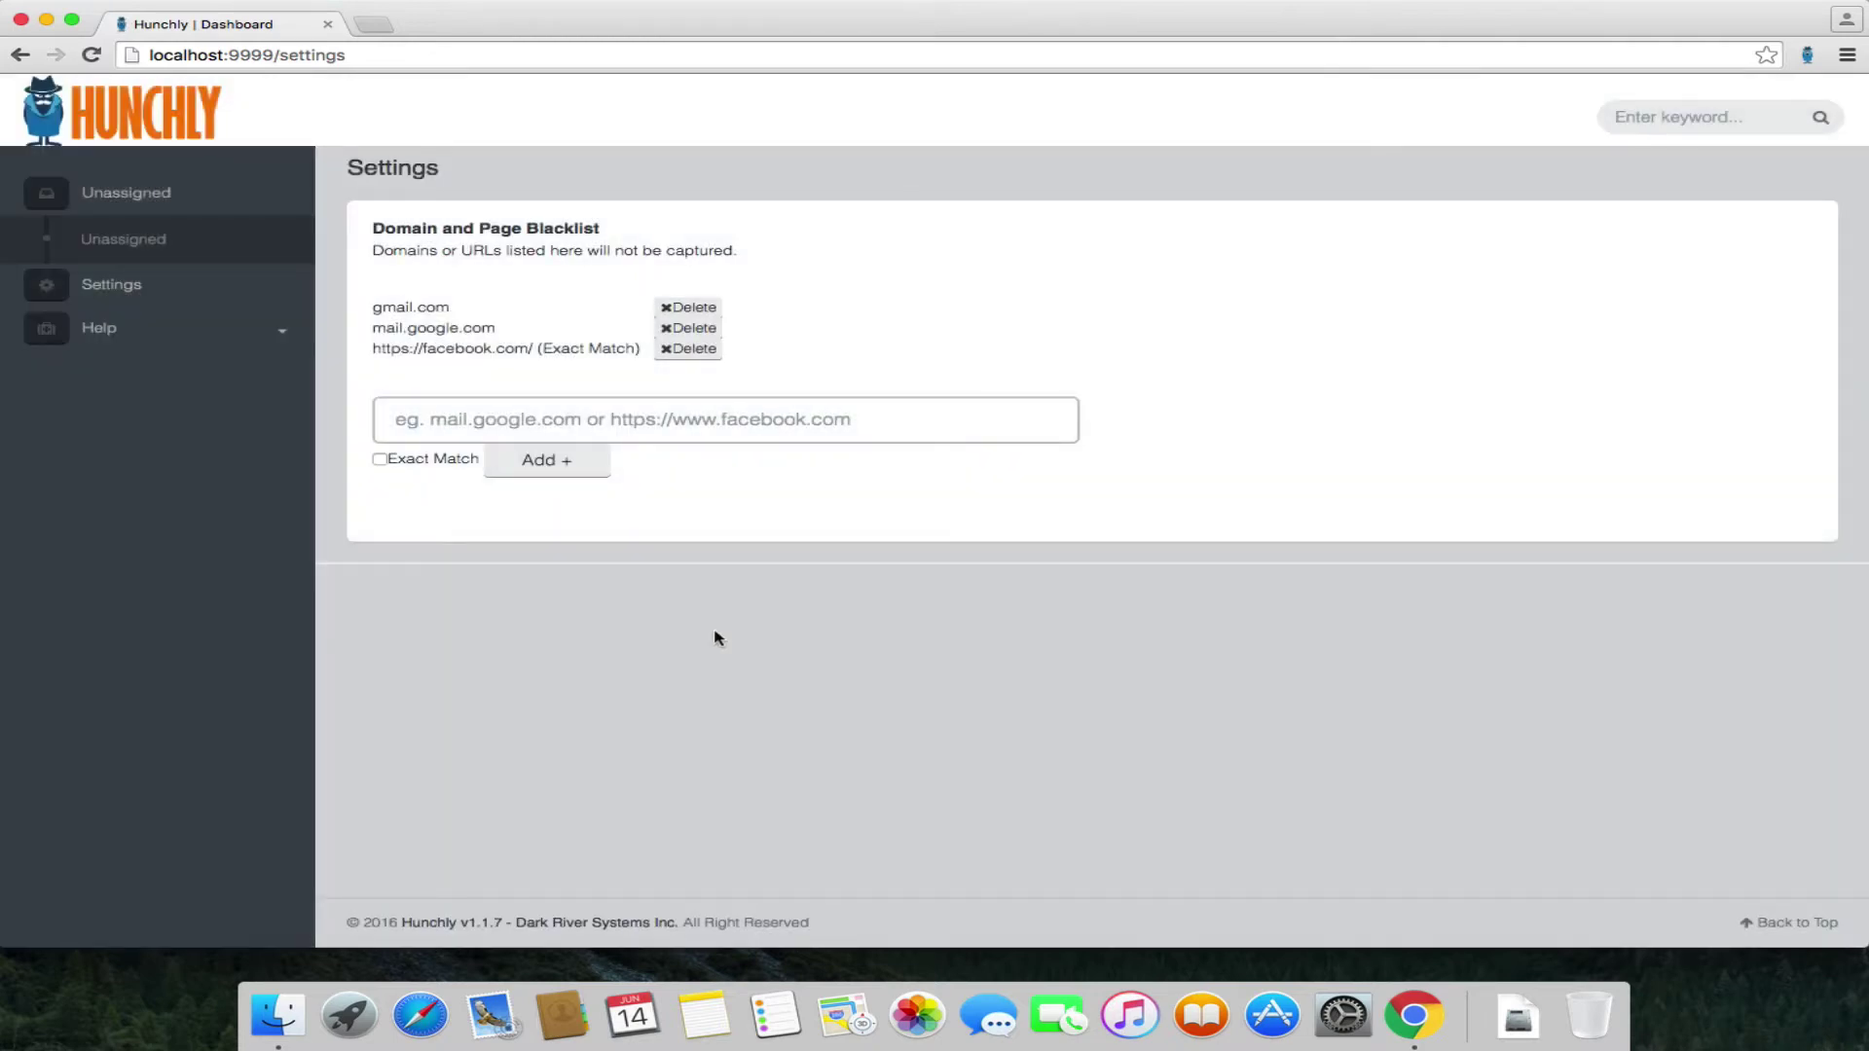
- Highlight the facebook.com entry, then all three blacklist entries, and clear the highlight
drag(533, 349, 392, 355)
click(391, 354)
drag(533, 347, 375, 351)
click(688, 401)
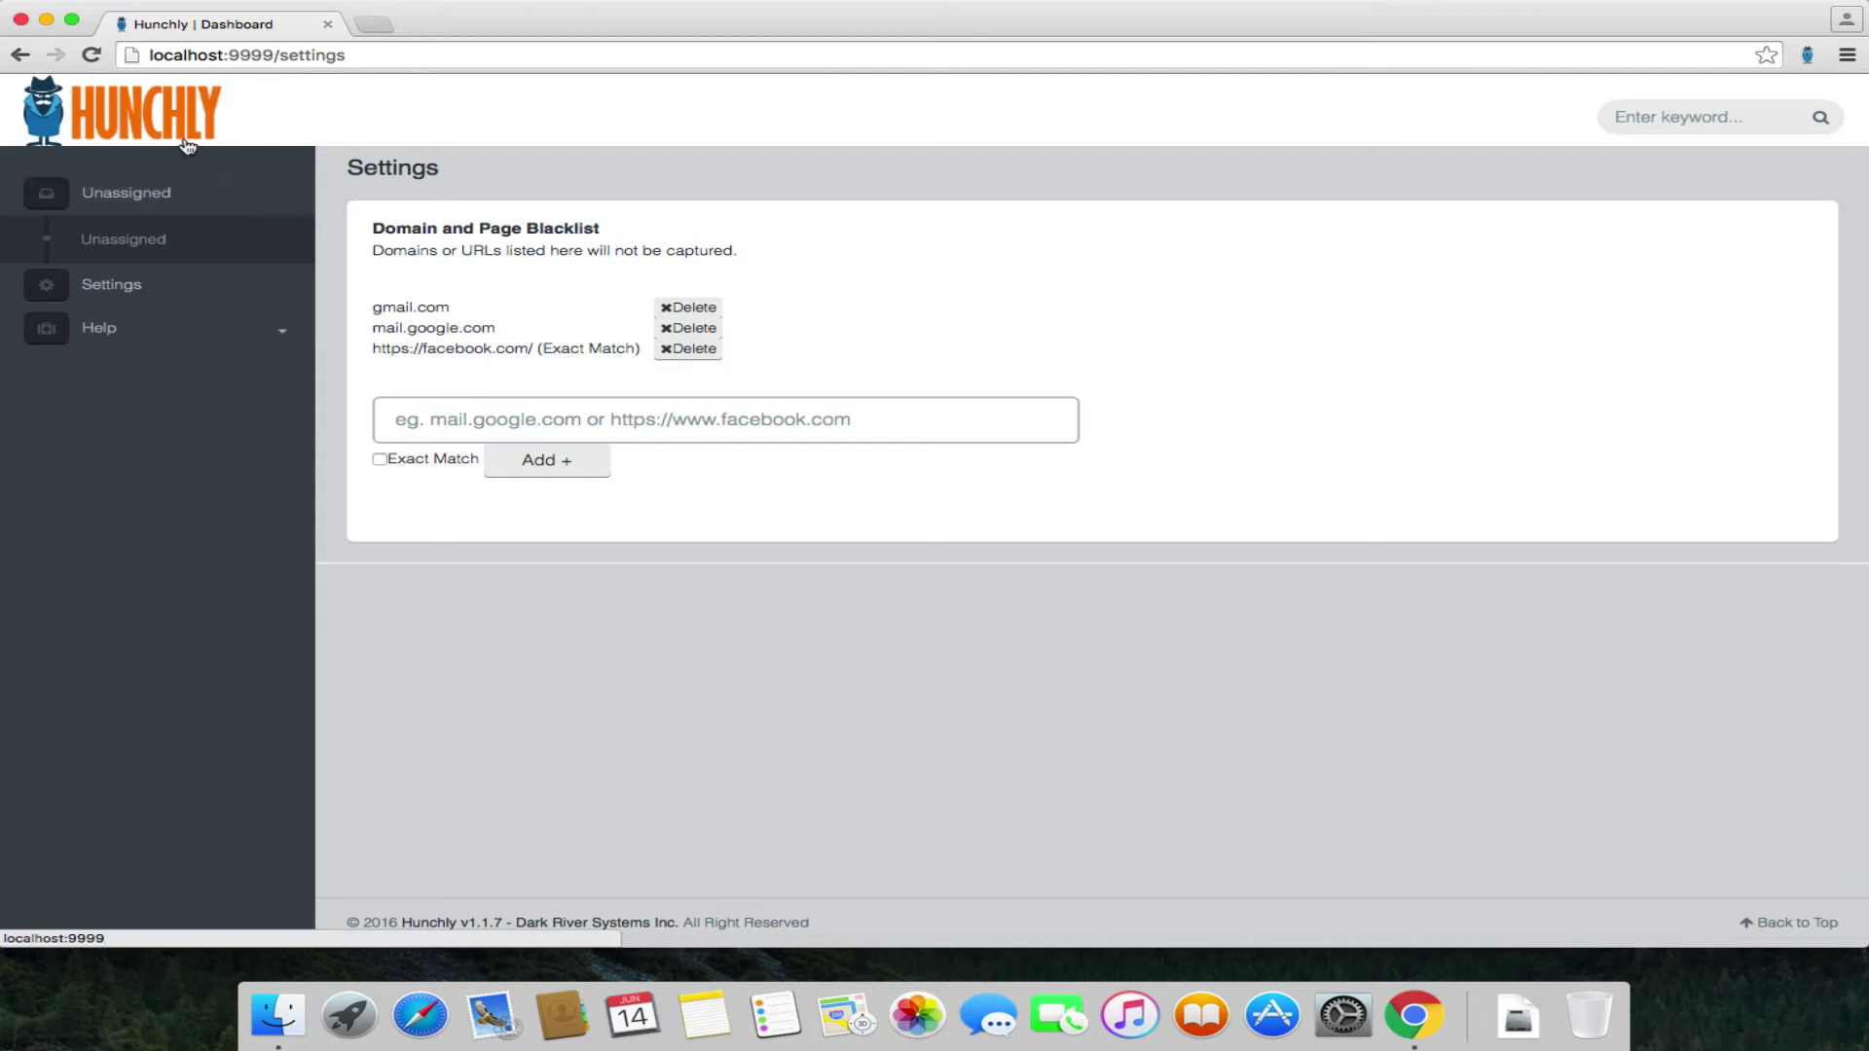
- From the dashboard, open the Unassigned case and show the four pages hitting the hunchly selector
click(188, 144)
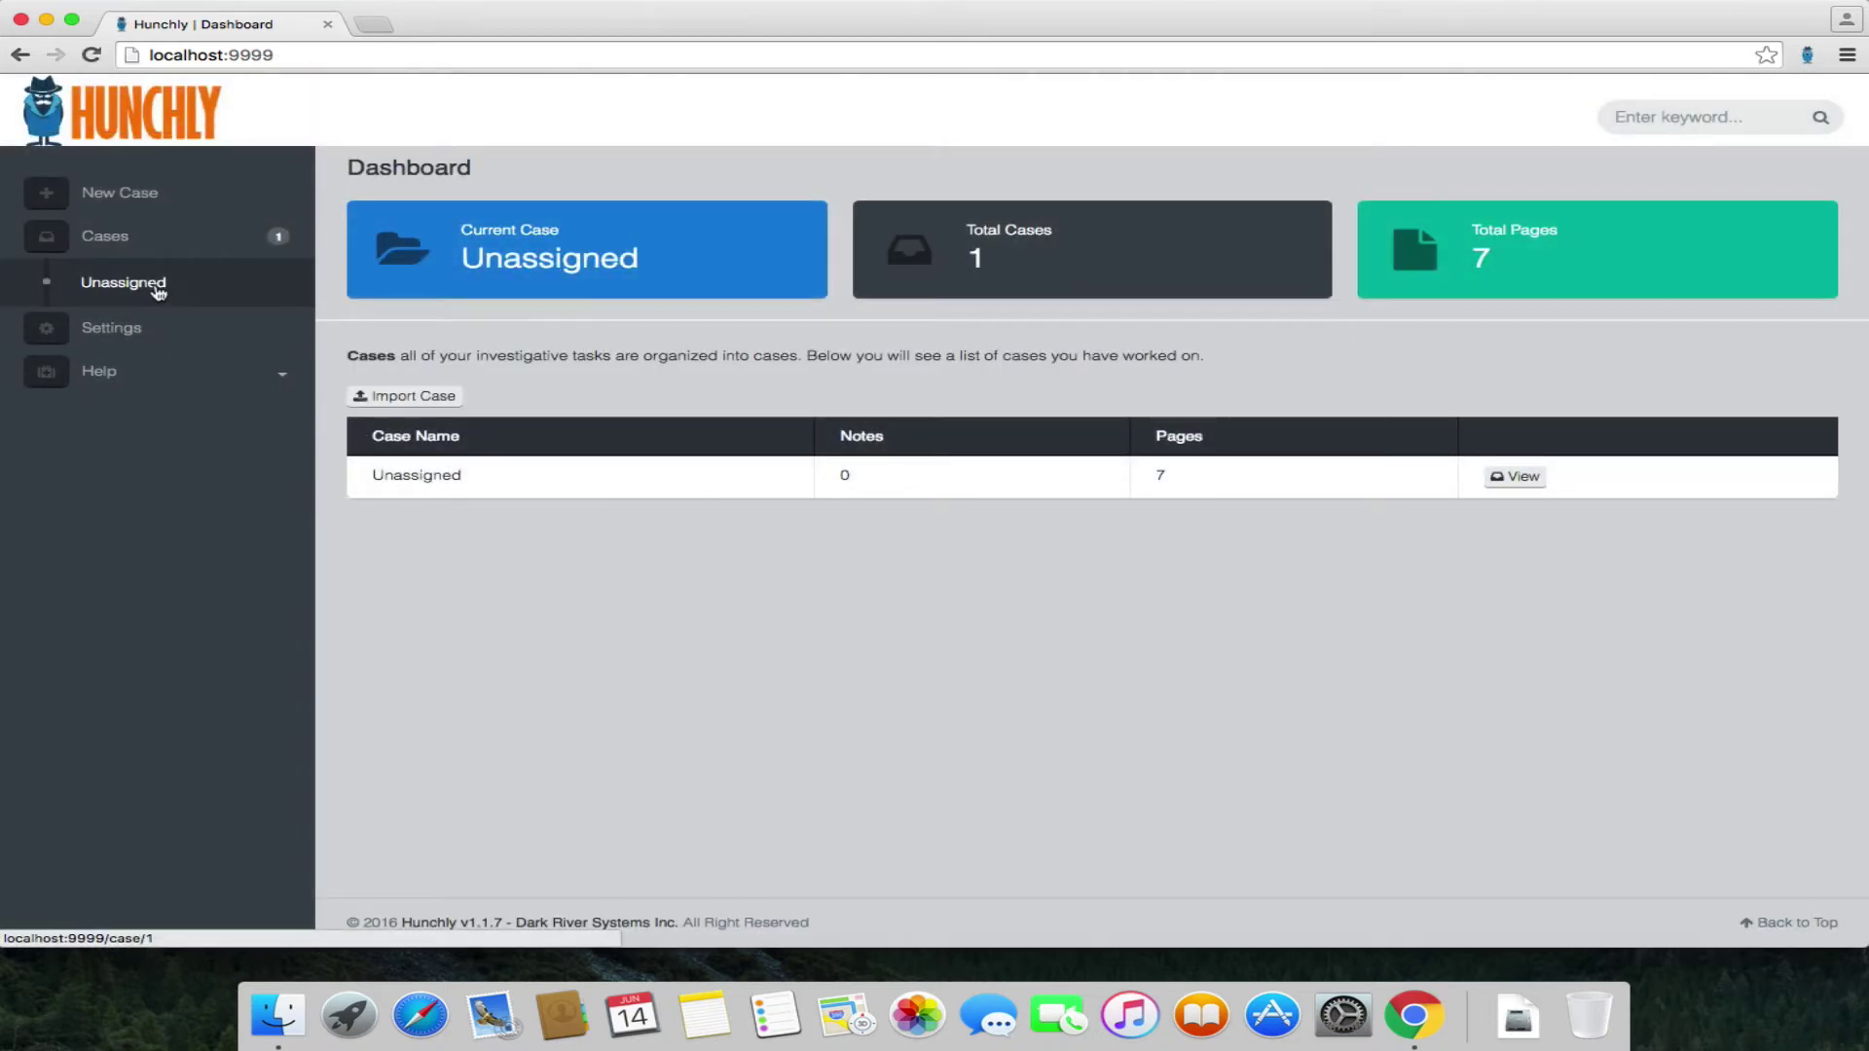
click(159, 288)
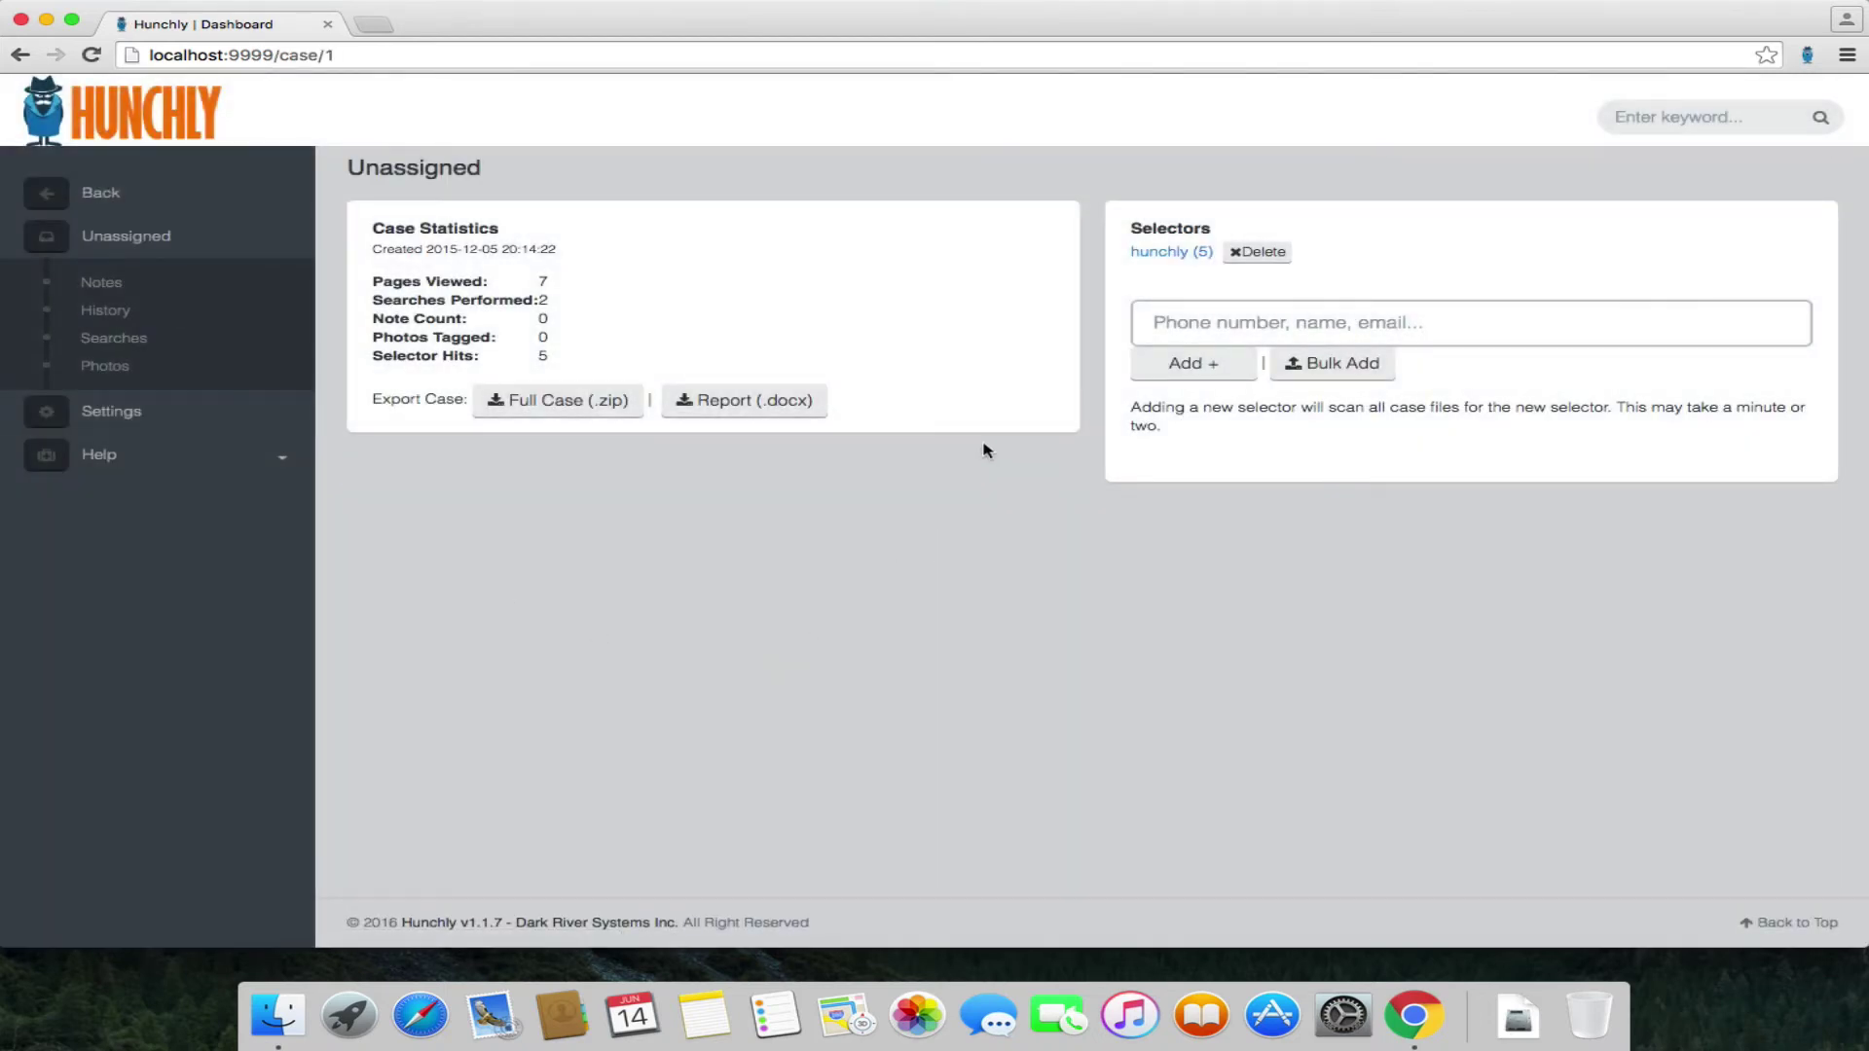
click(1169, 255)
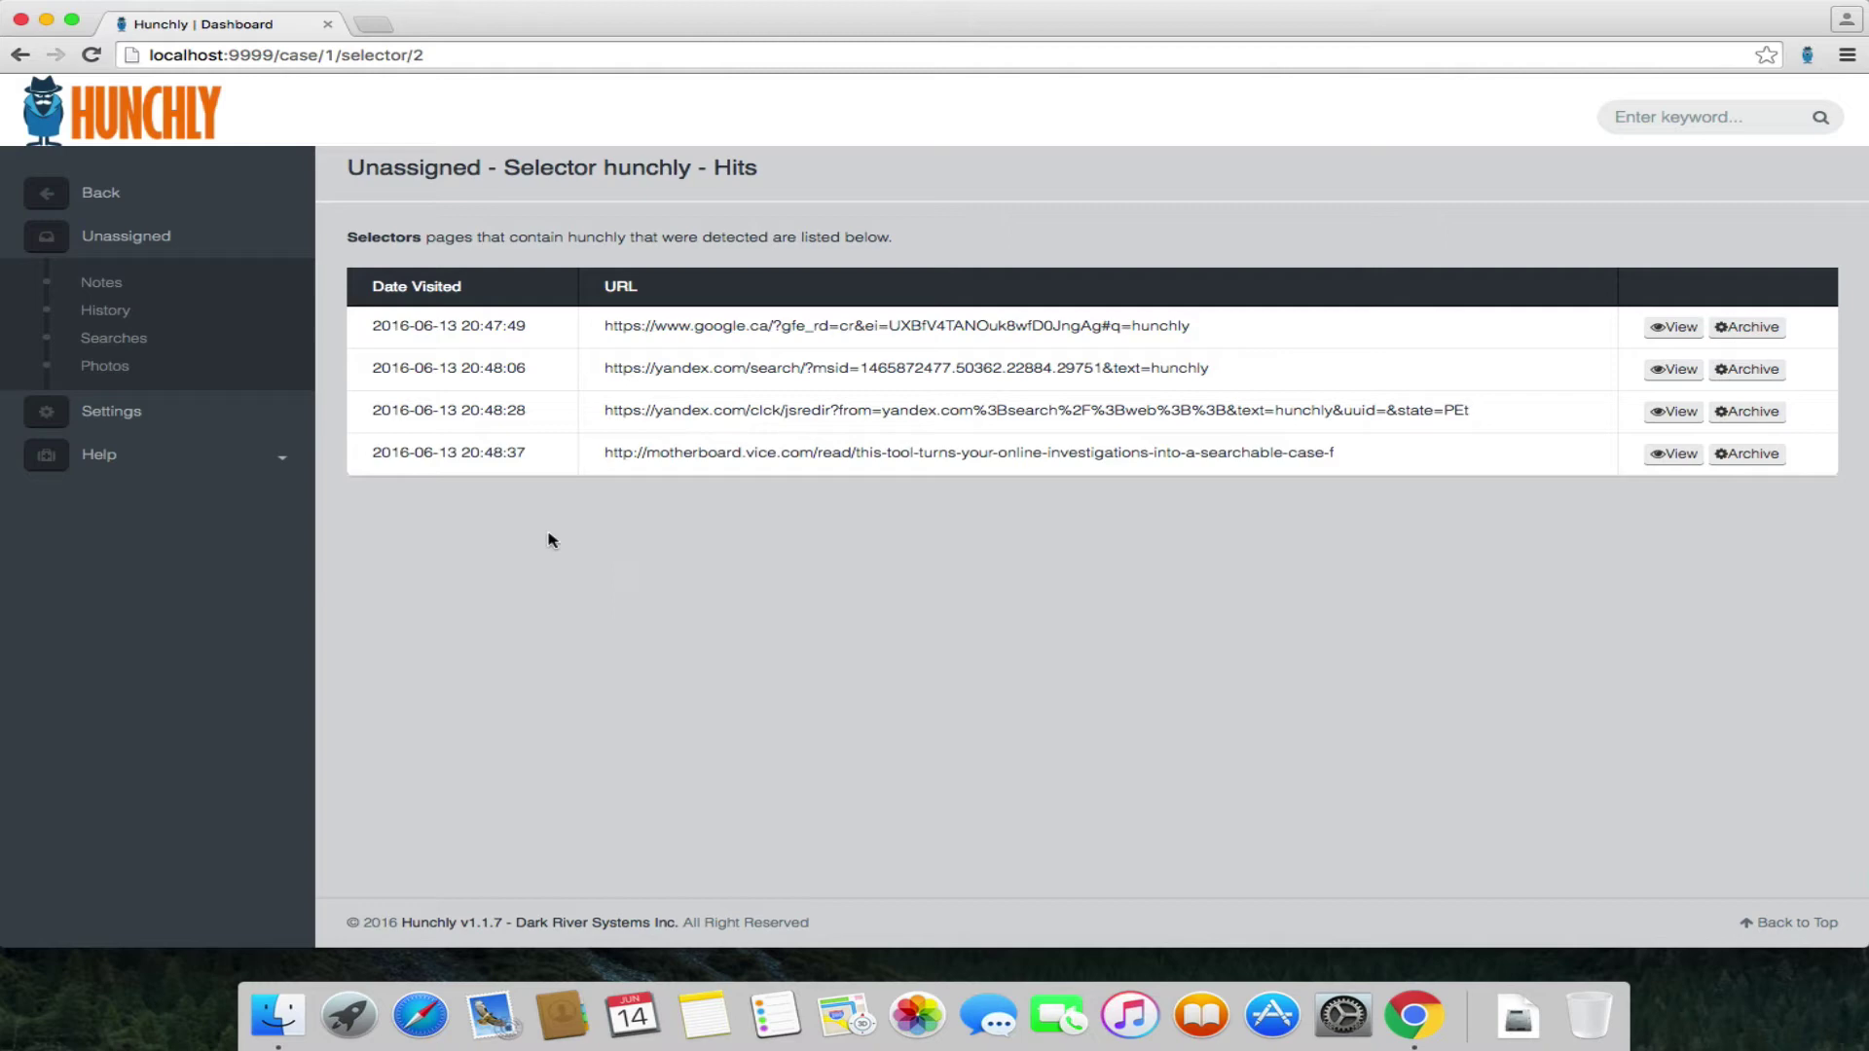
- Open Page Information for the newest captured page, the motherboard.vice.com article, from Browsing History
click(124, 313)
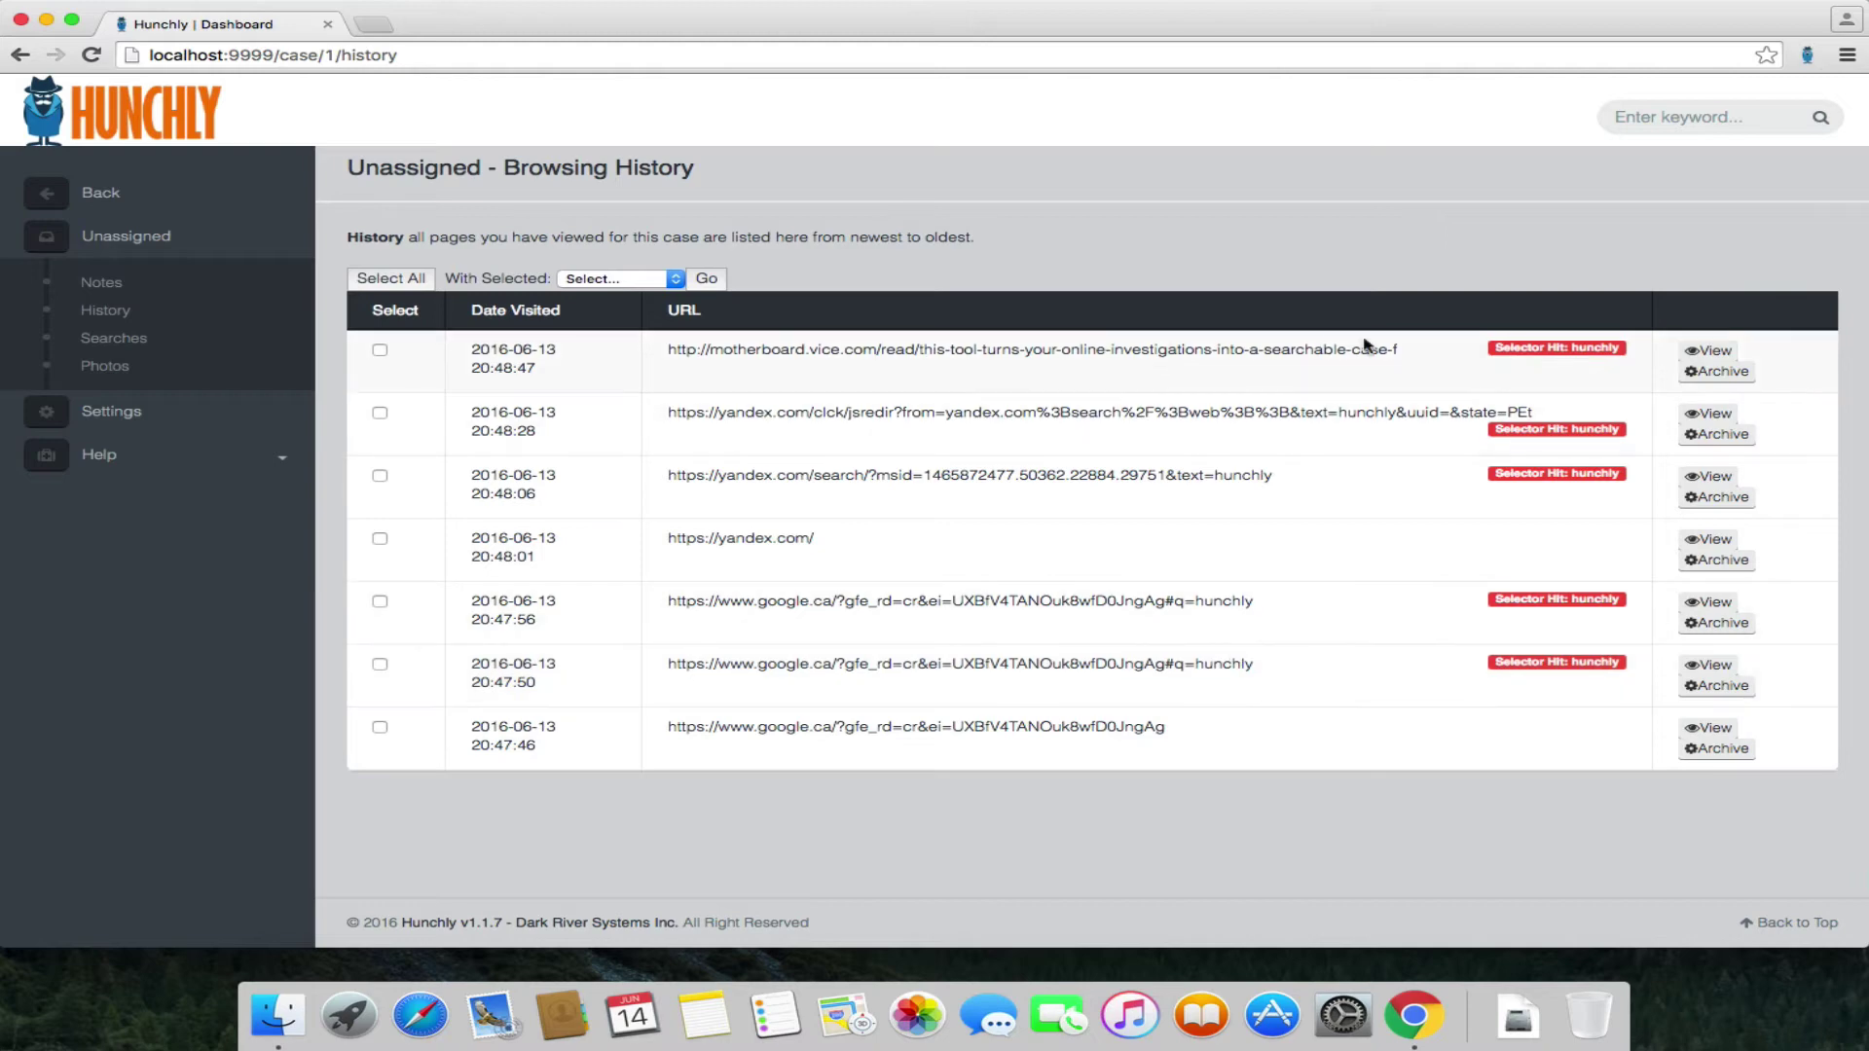
click(1709, 351)
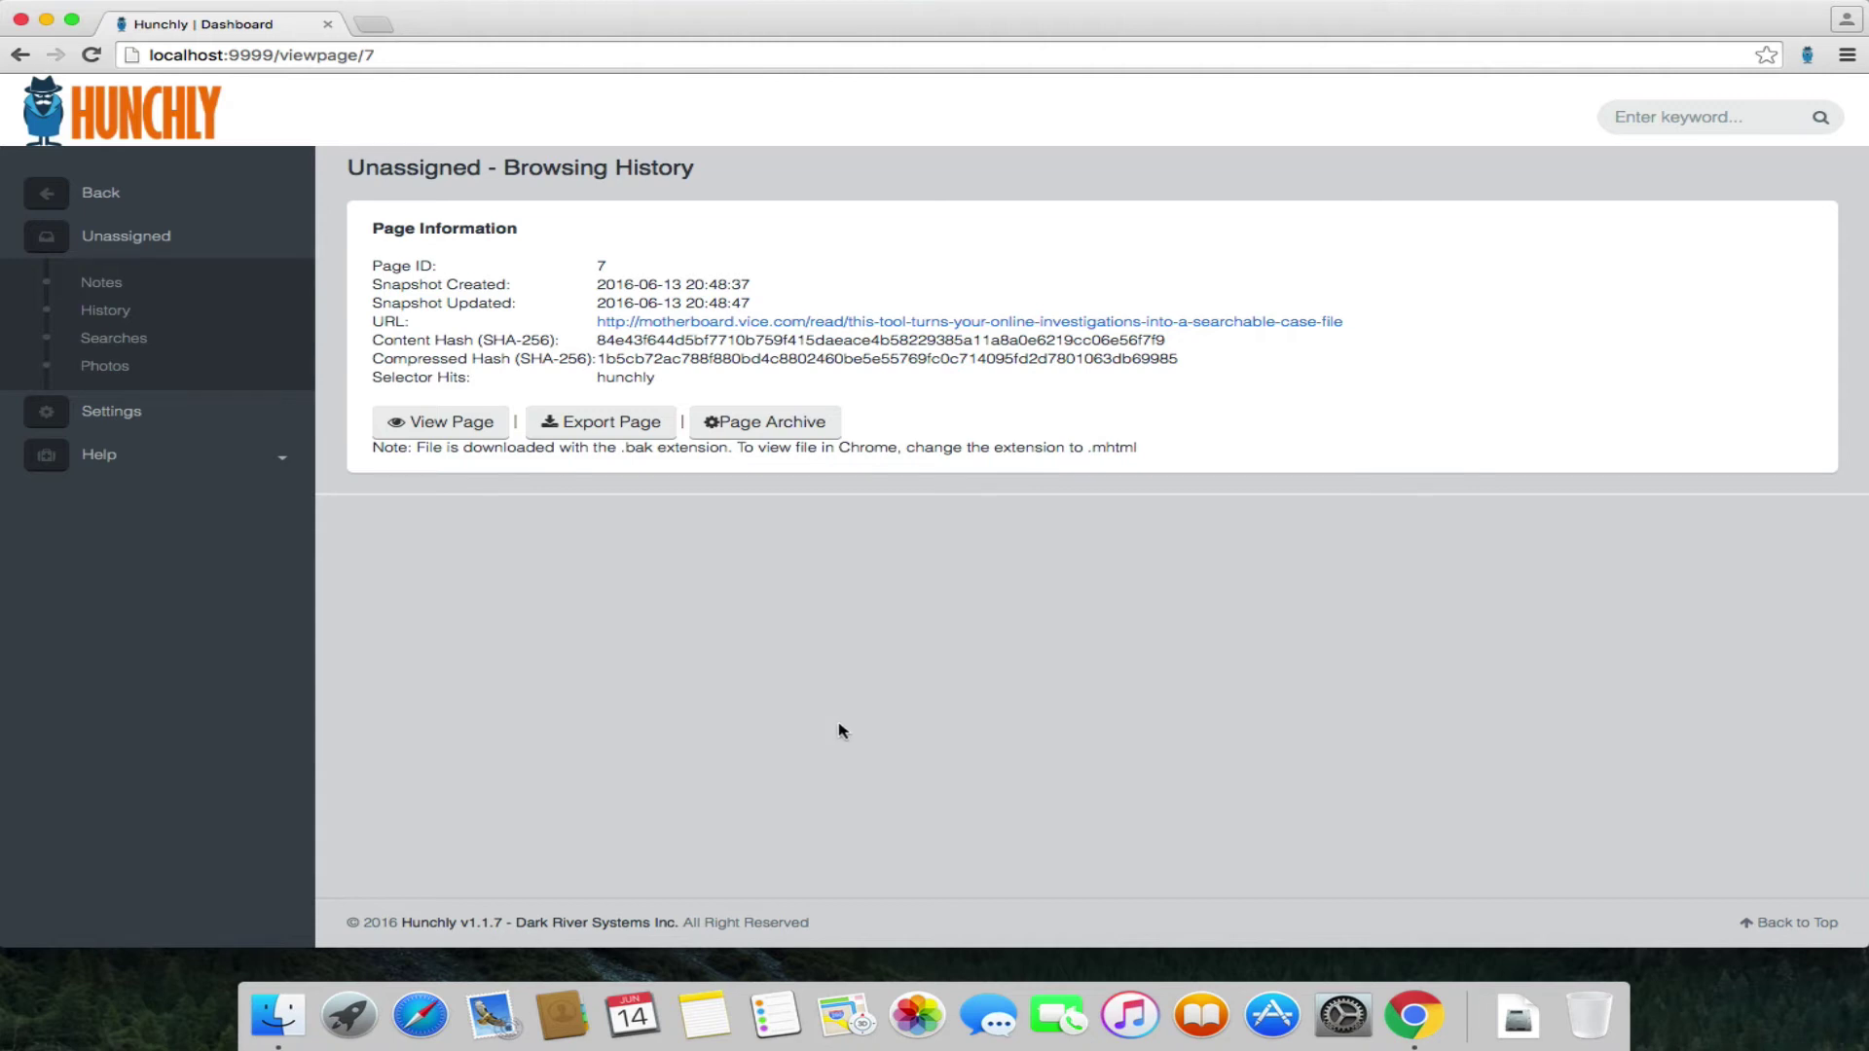
click(409, 426)
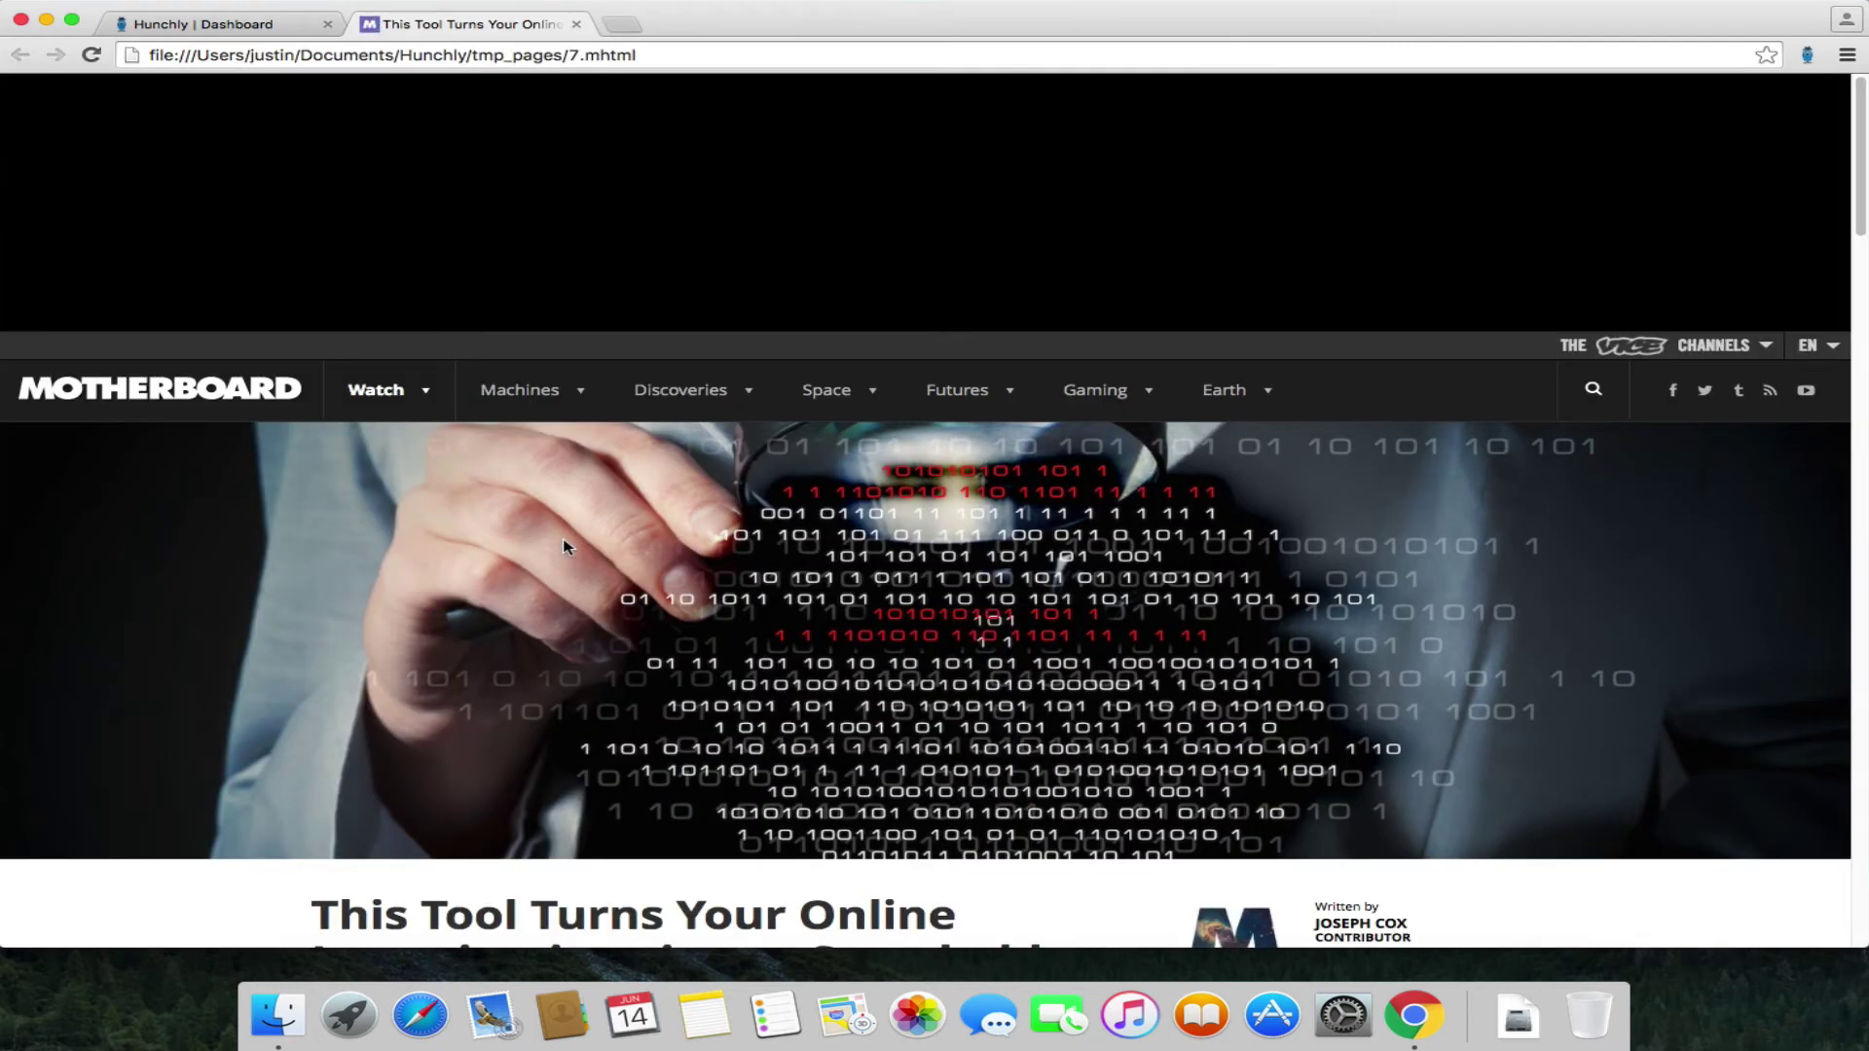
scroll(1071, 614, down, 5)
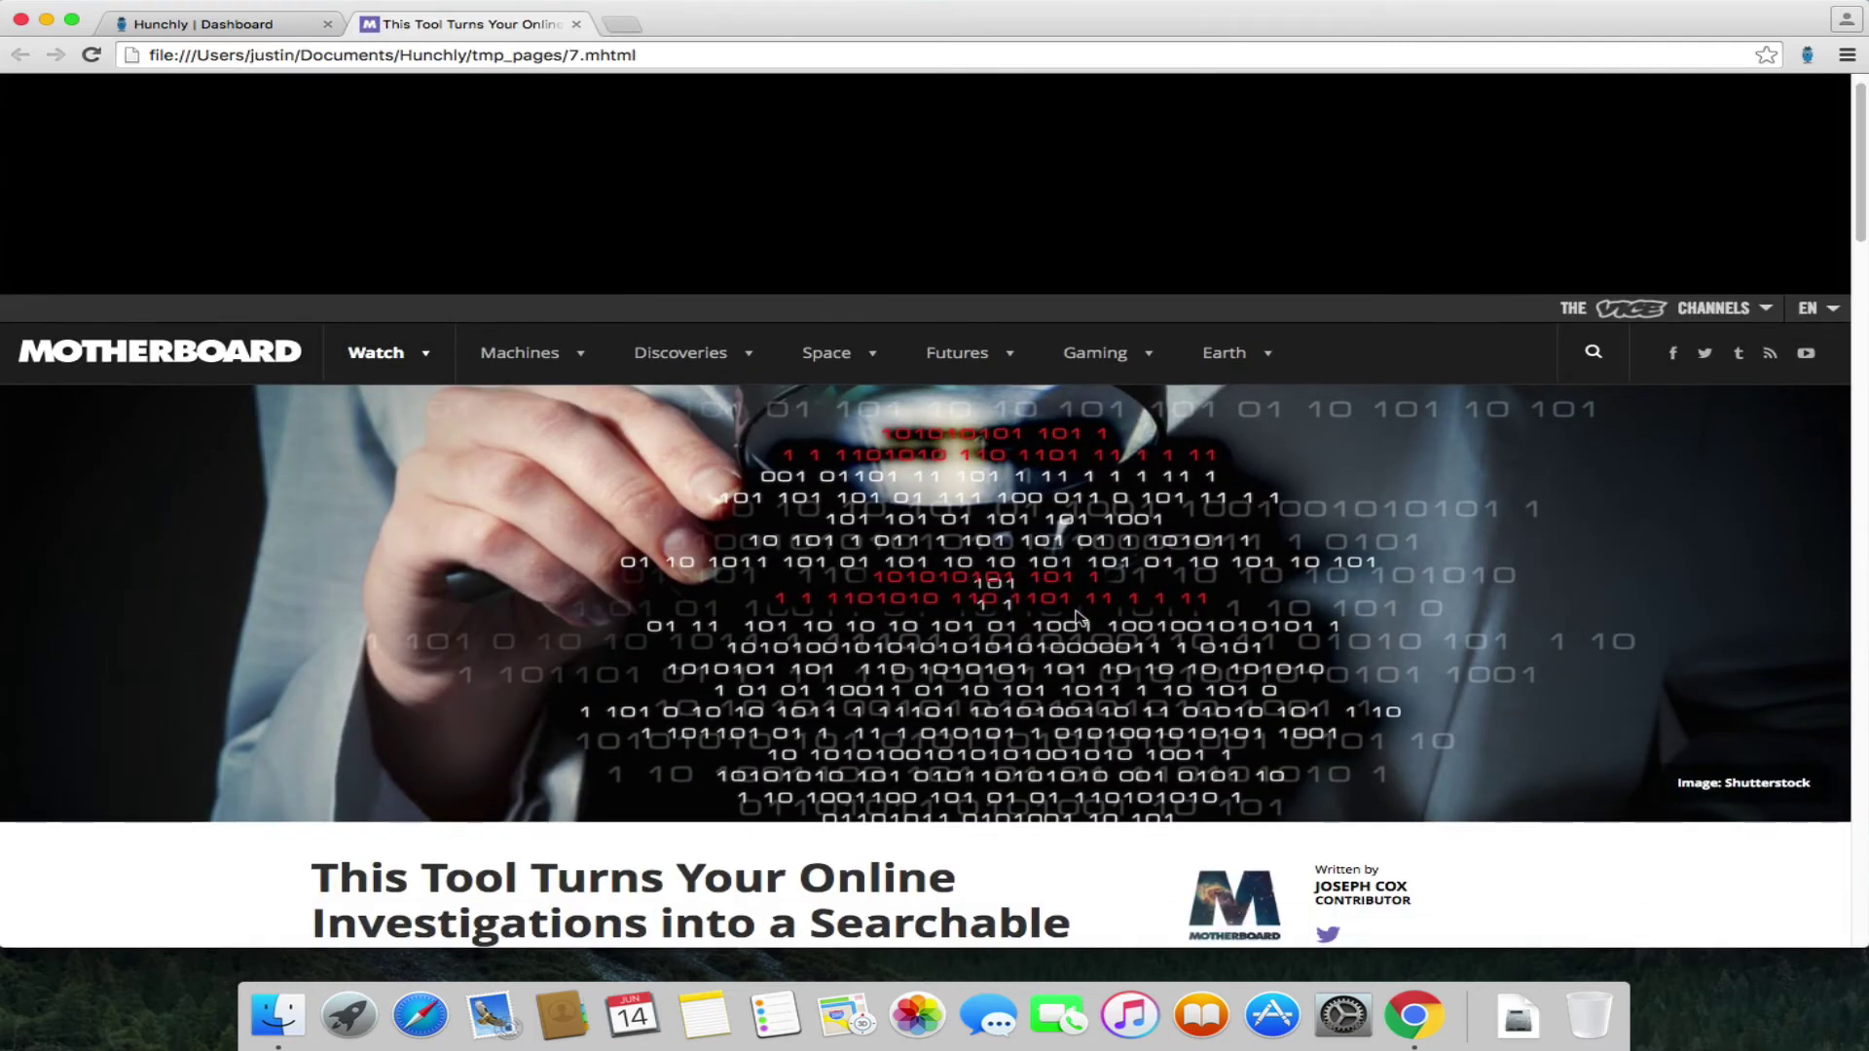
scroll(1056, 615, down, 12)
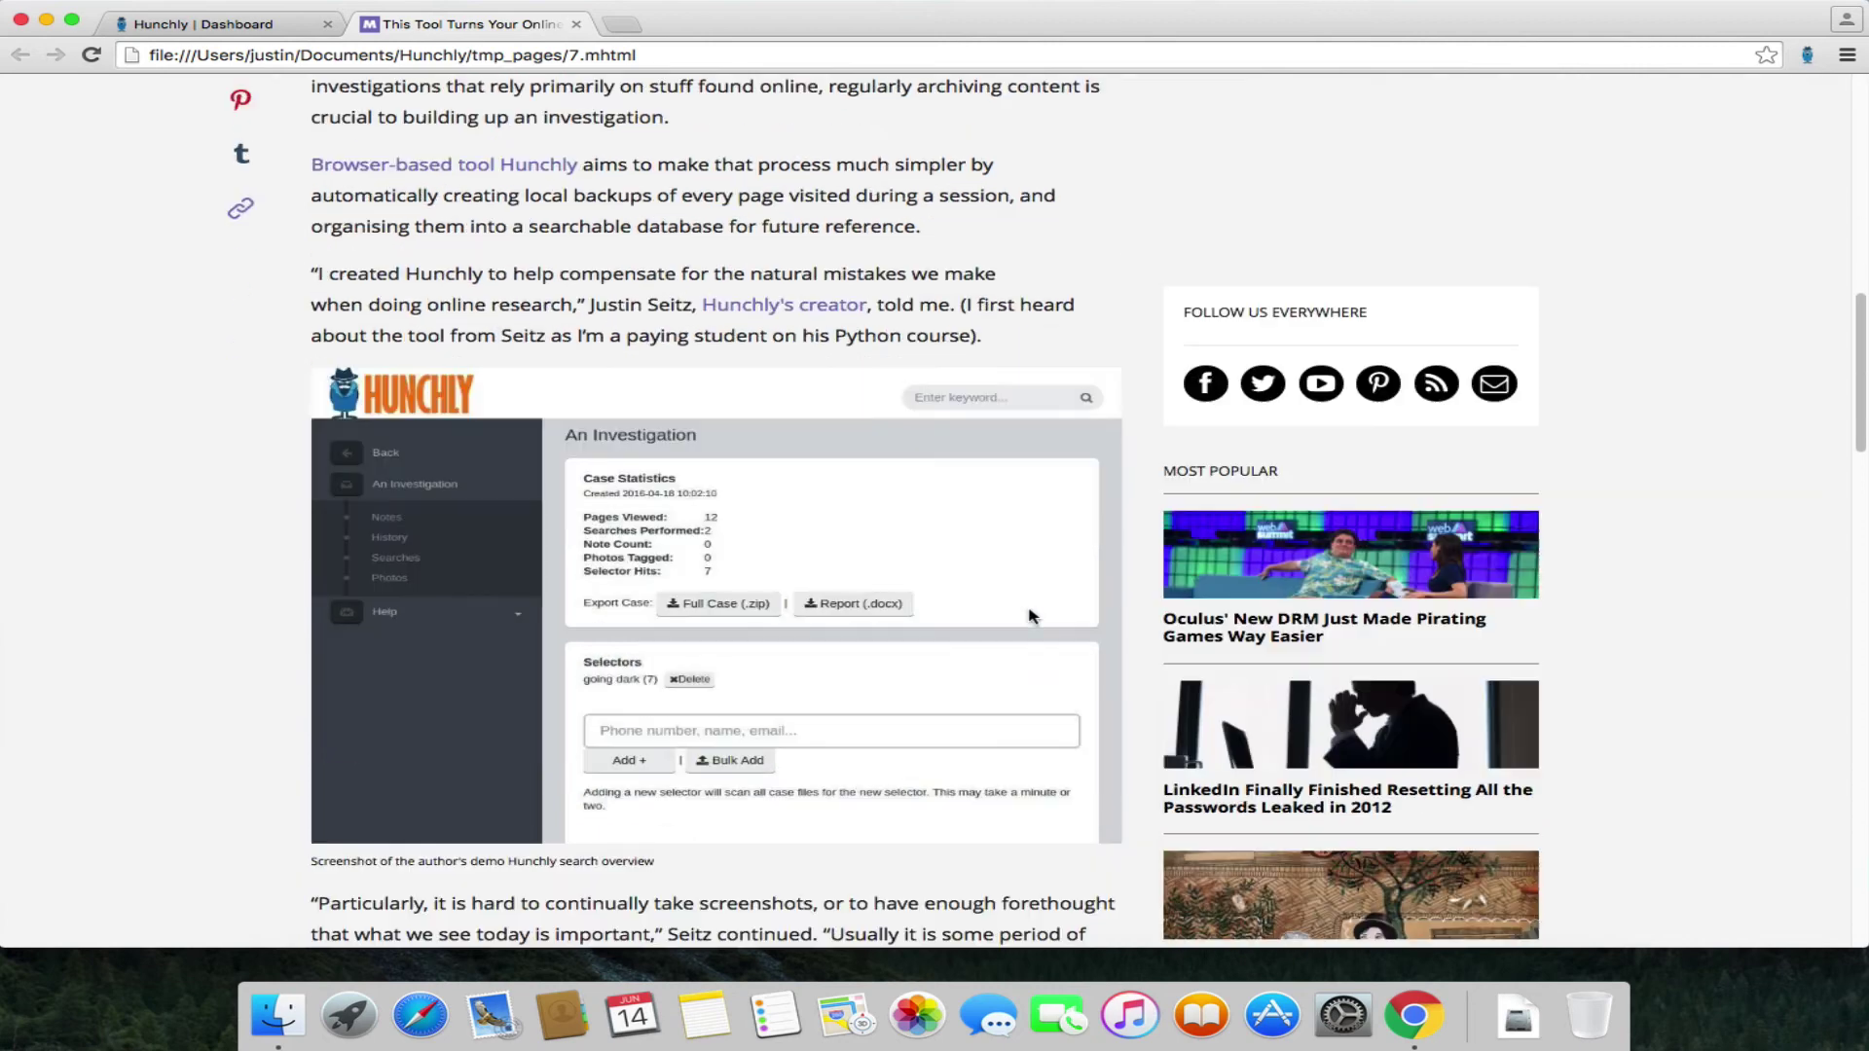
scroll(1030, 620, down, 3)
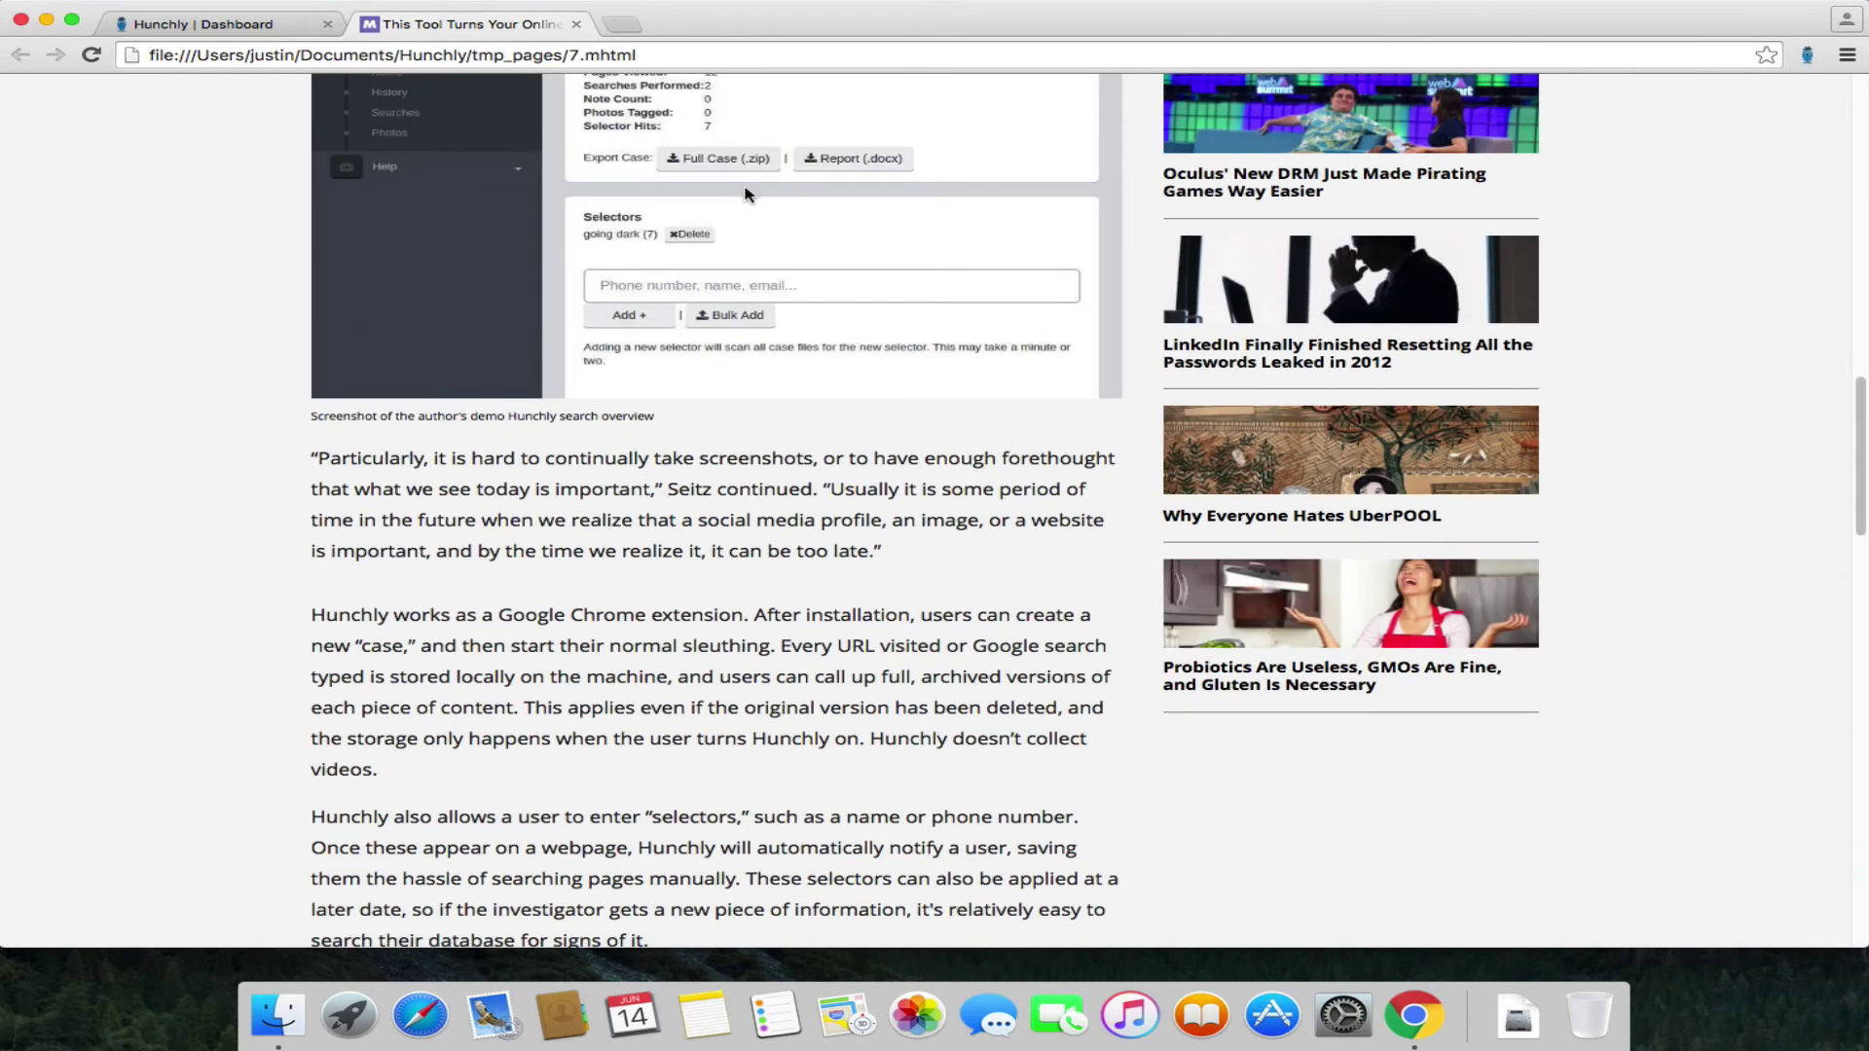
click(576, 25)
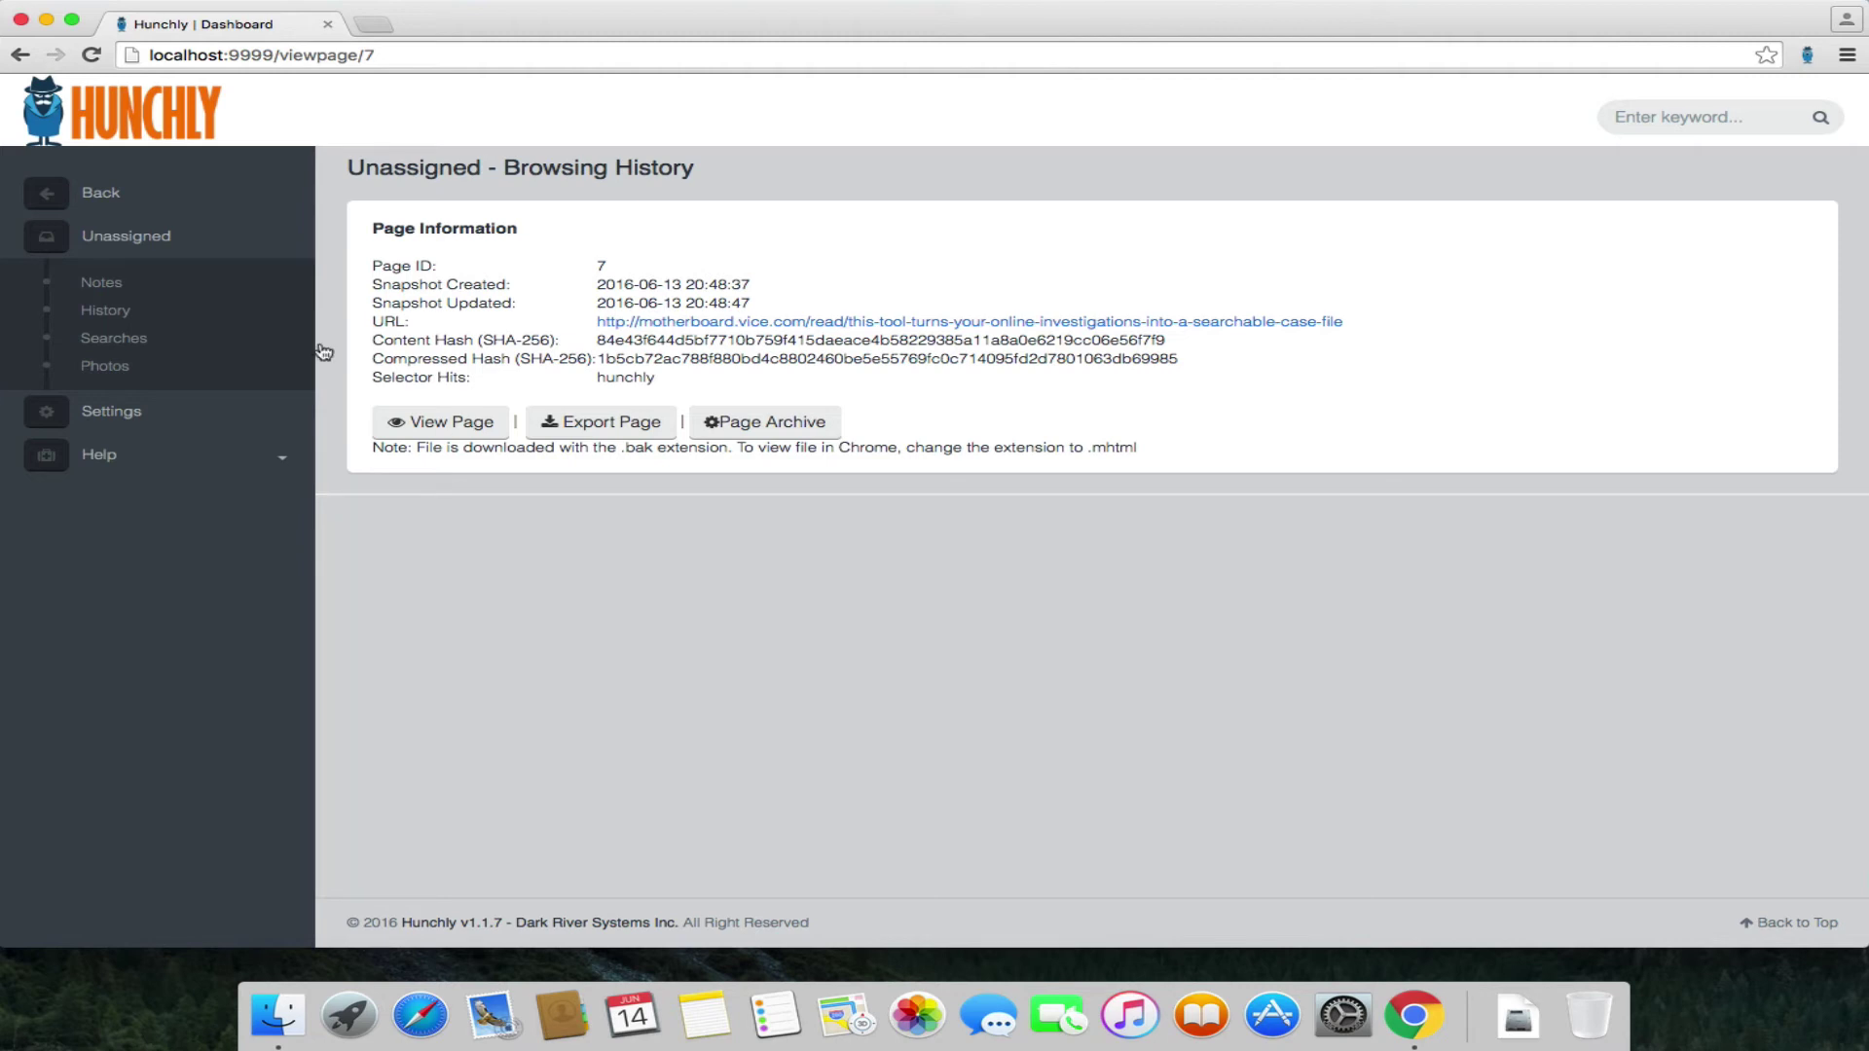
- Export the Unassigned case as a full-case zip and download 1-export-1465925786.zip
click(160, 141)
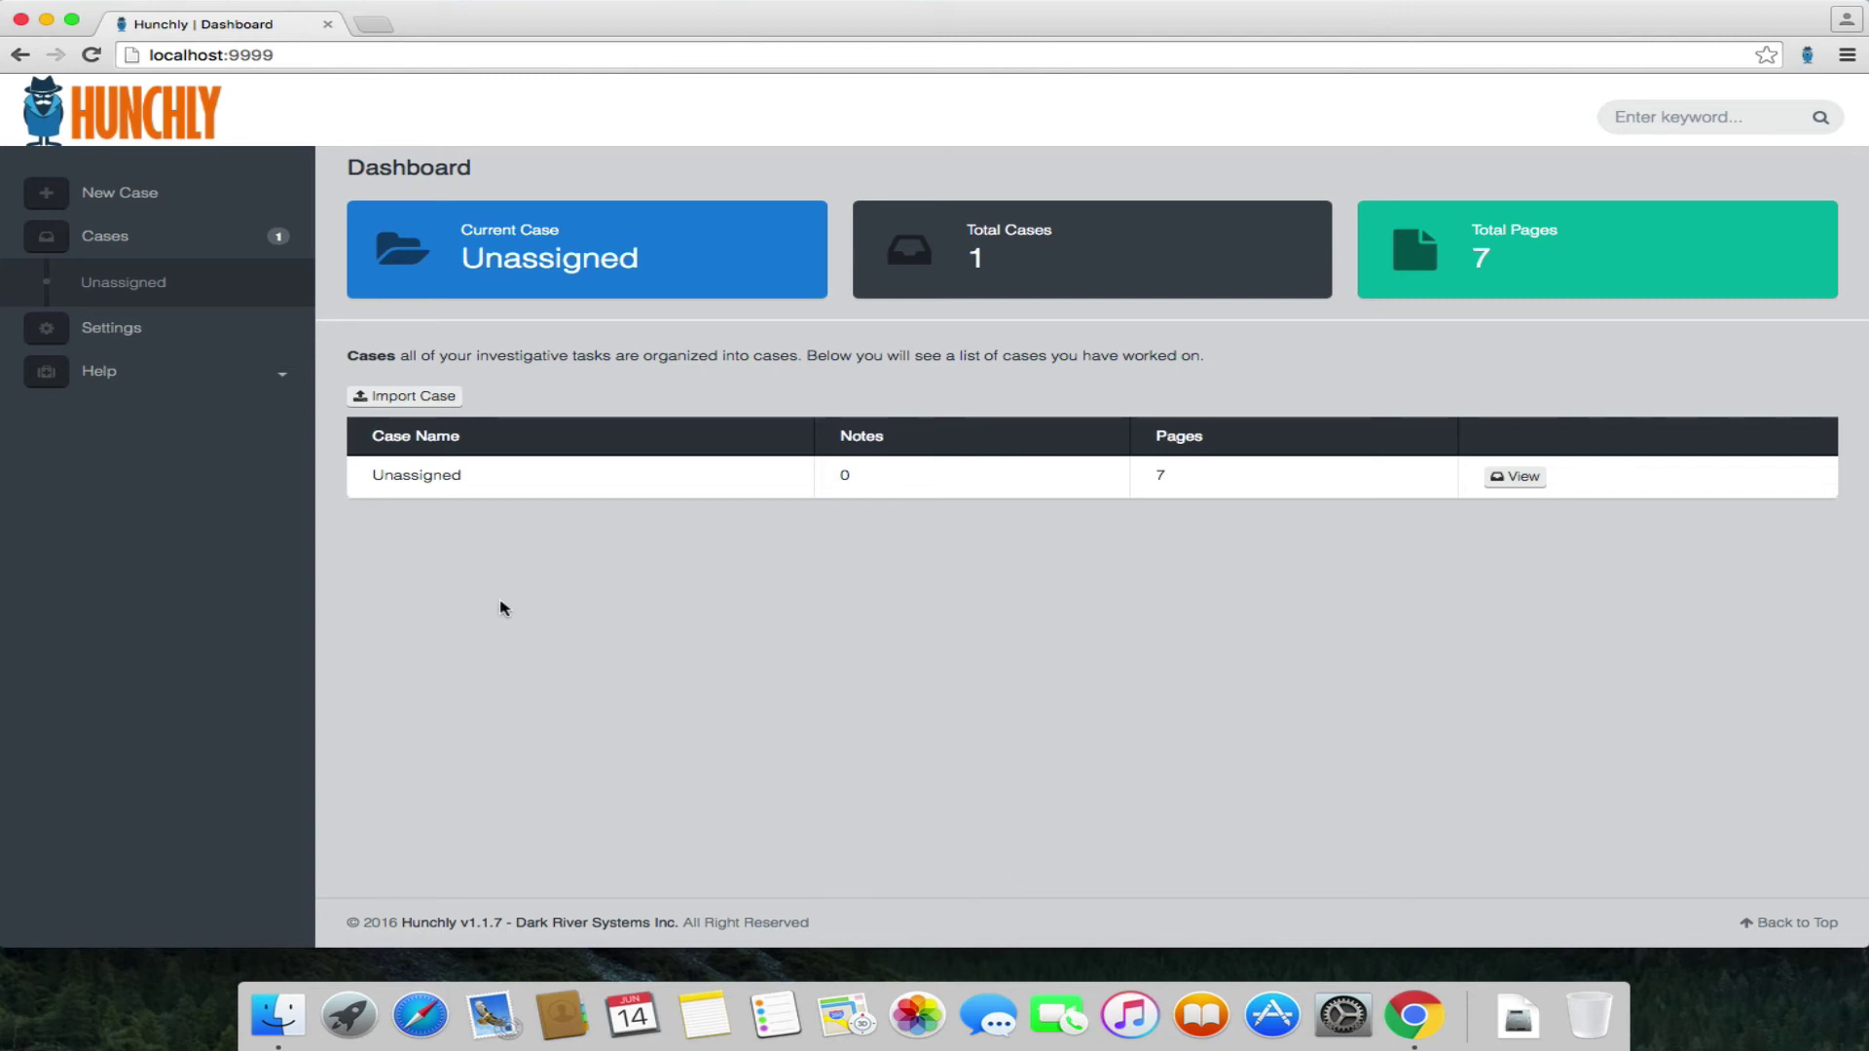
click(123, 282)
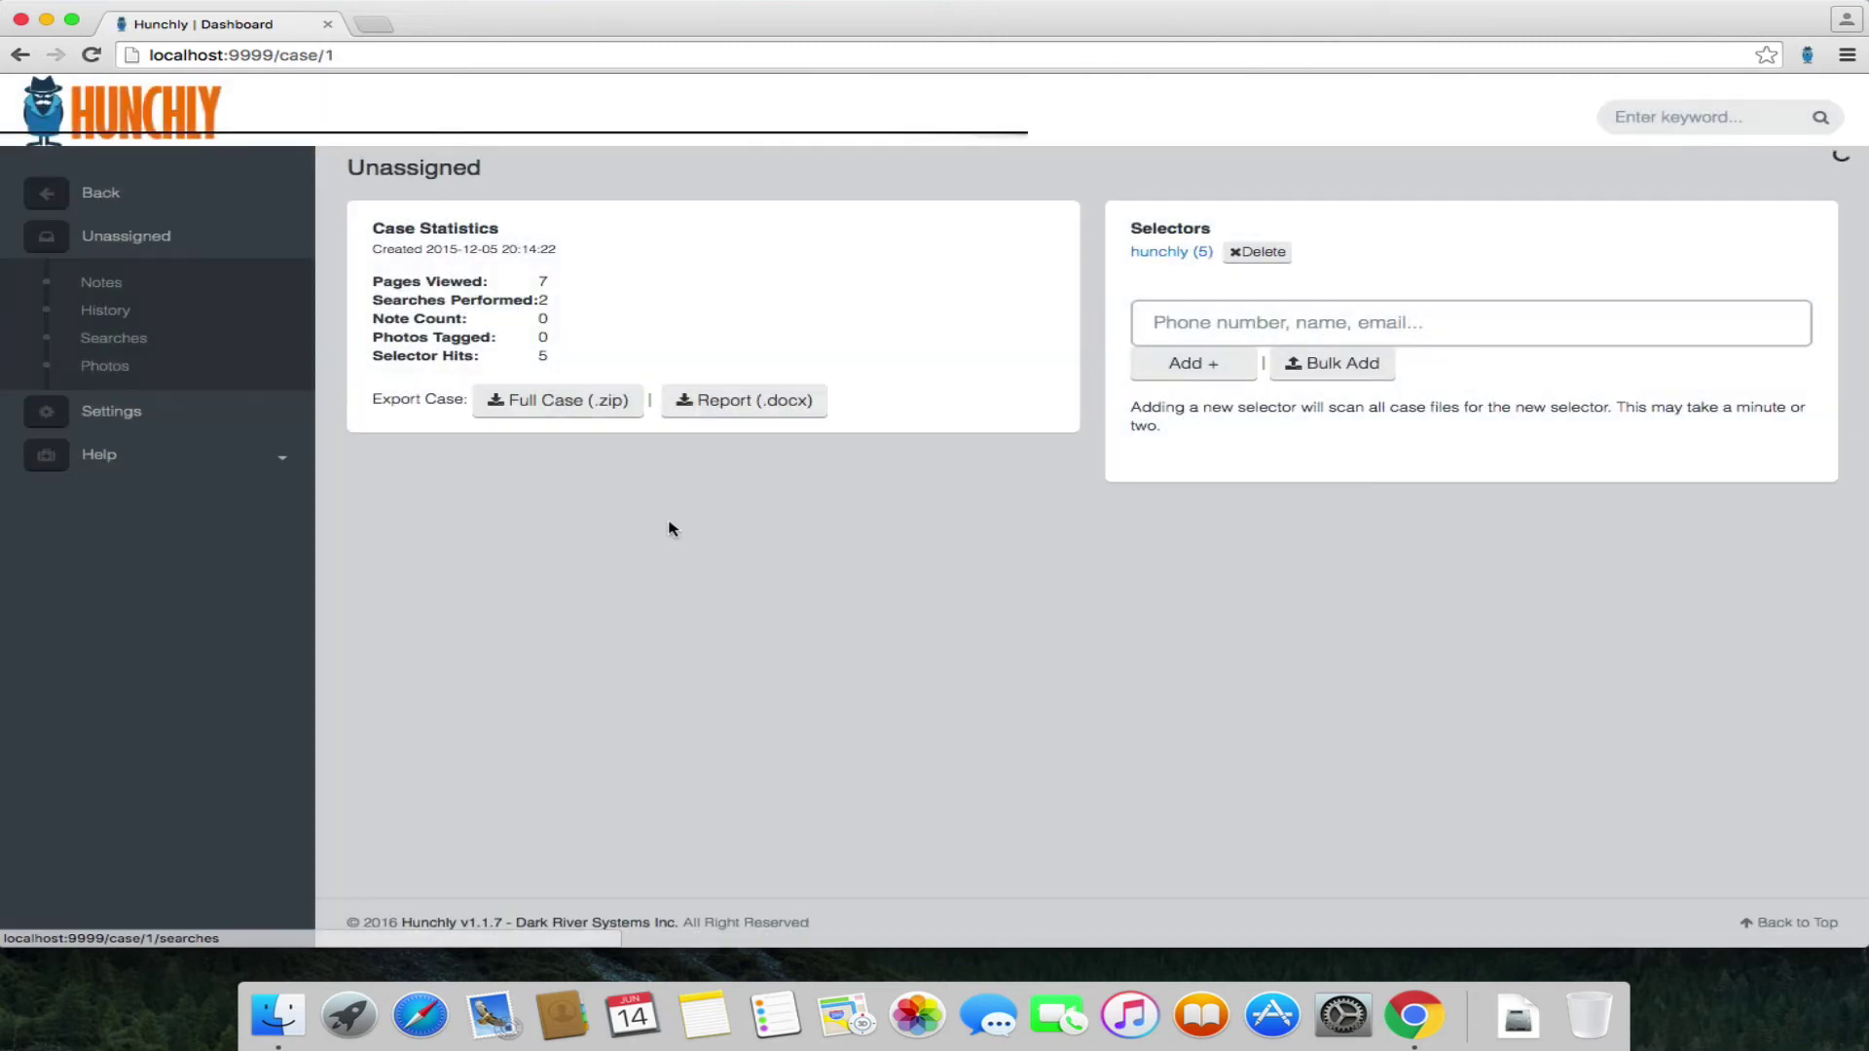
click(585, 409)
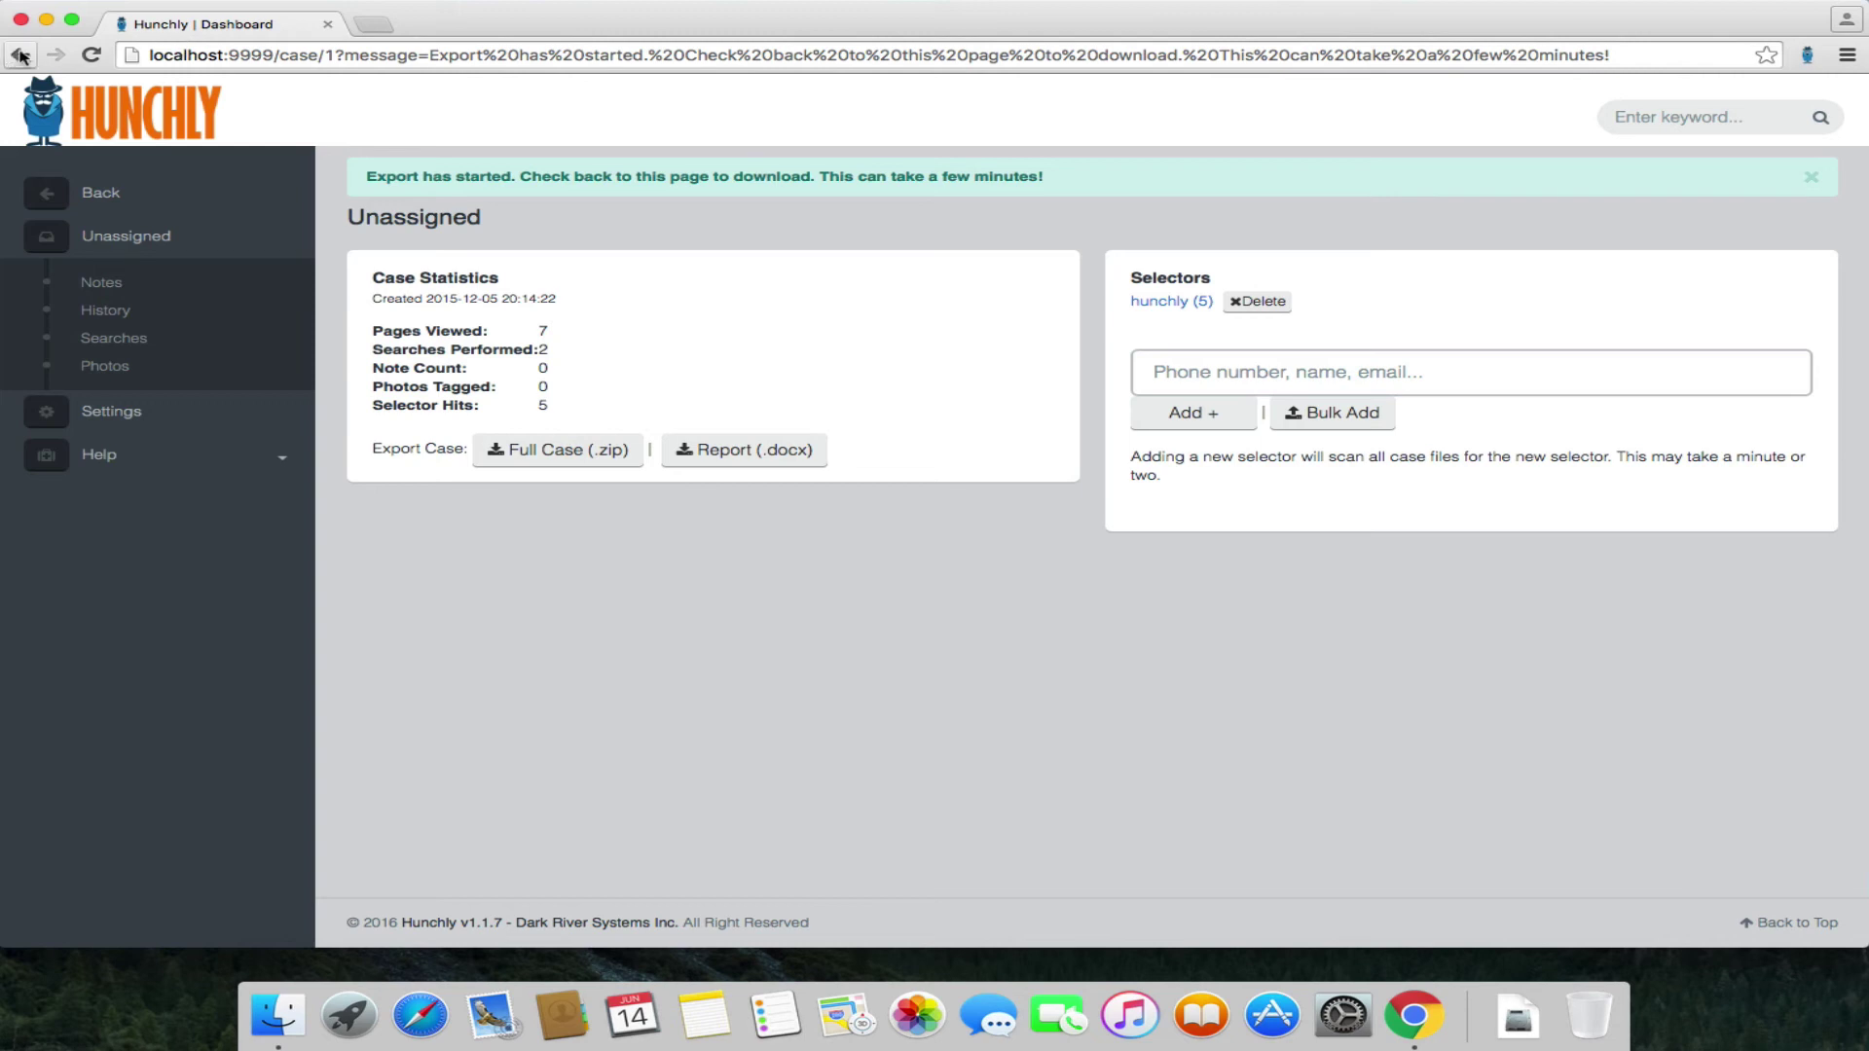
click(91, 54)
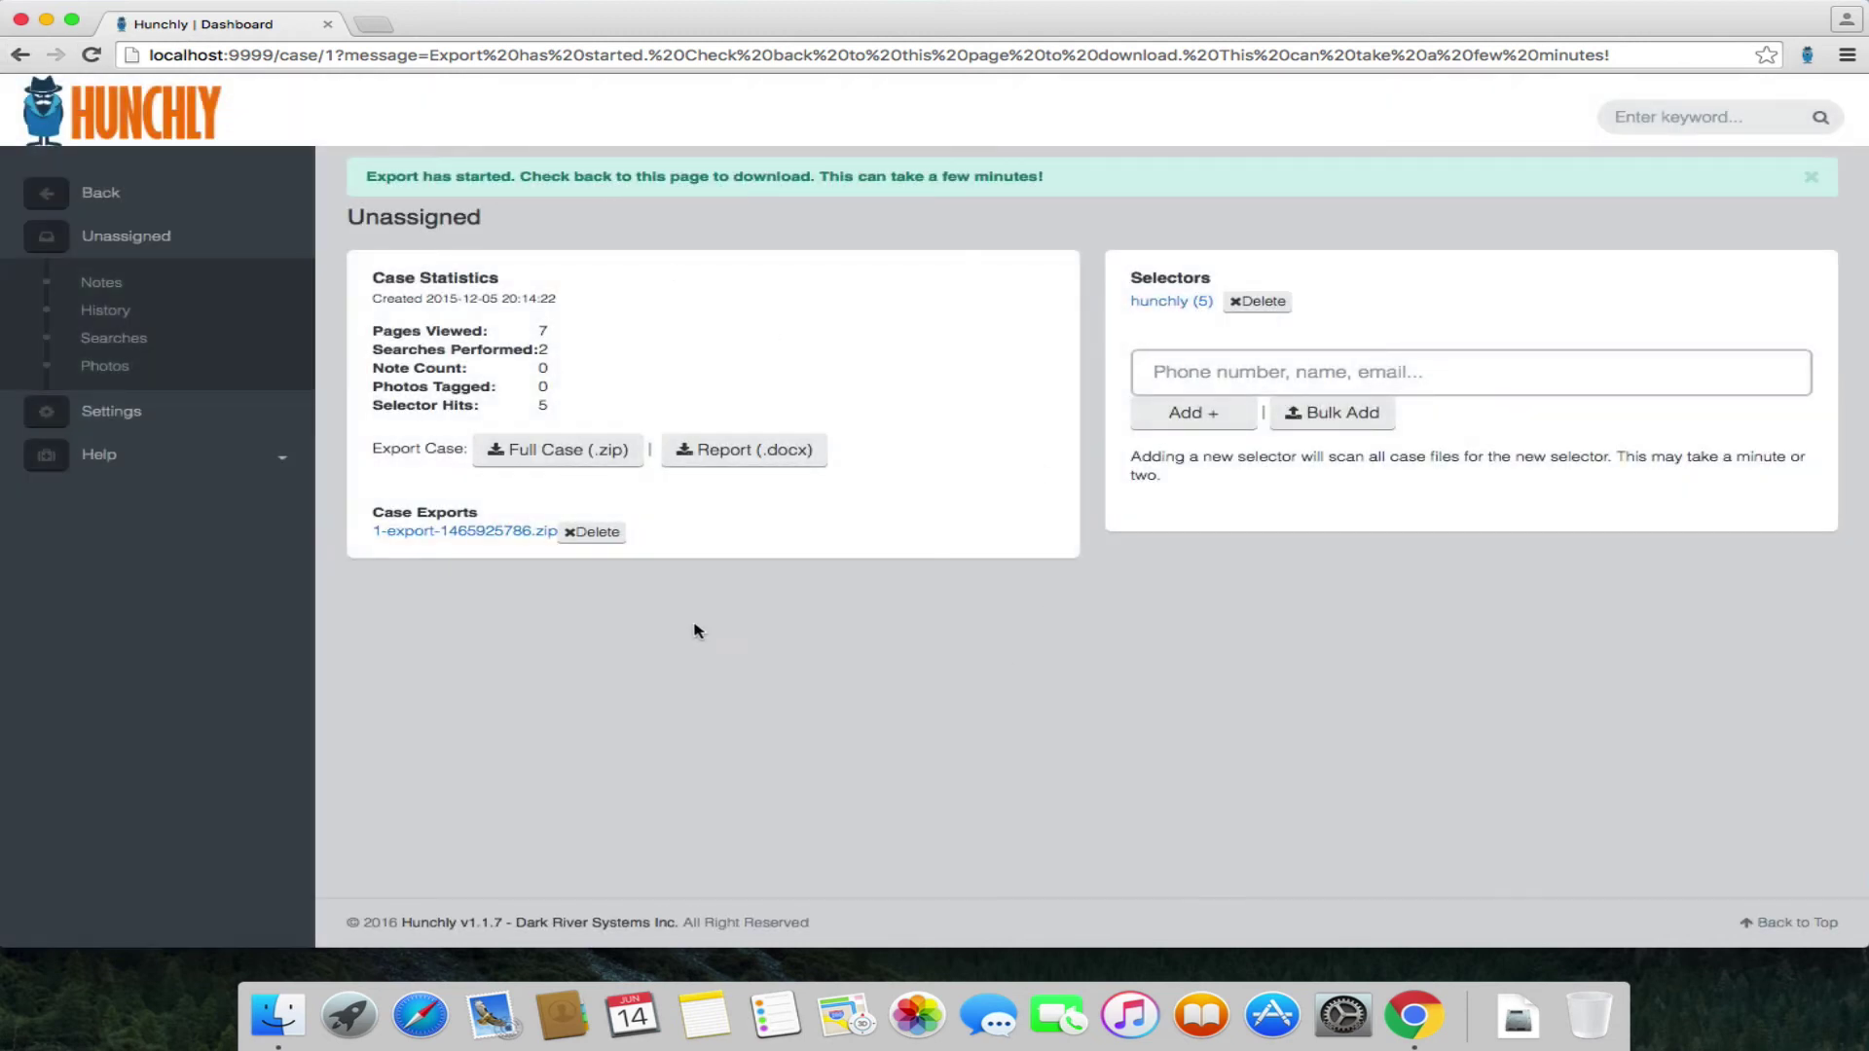
click(509, 533)
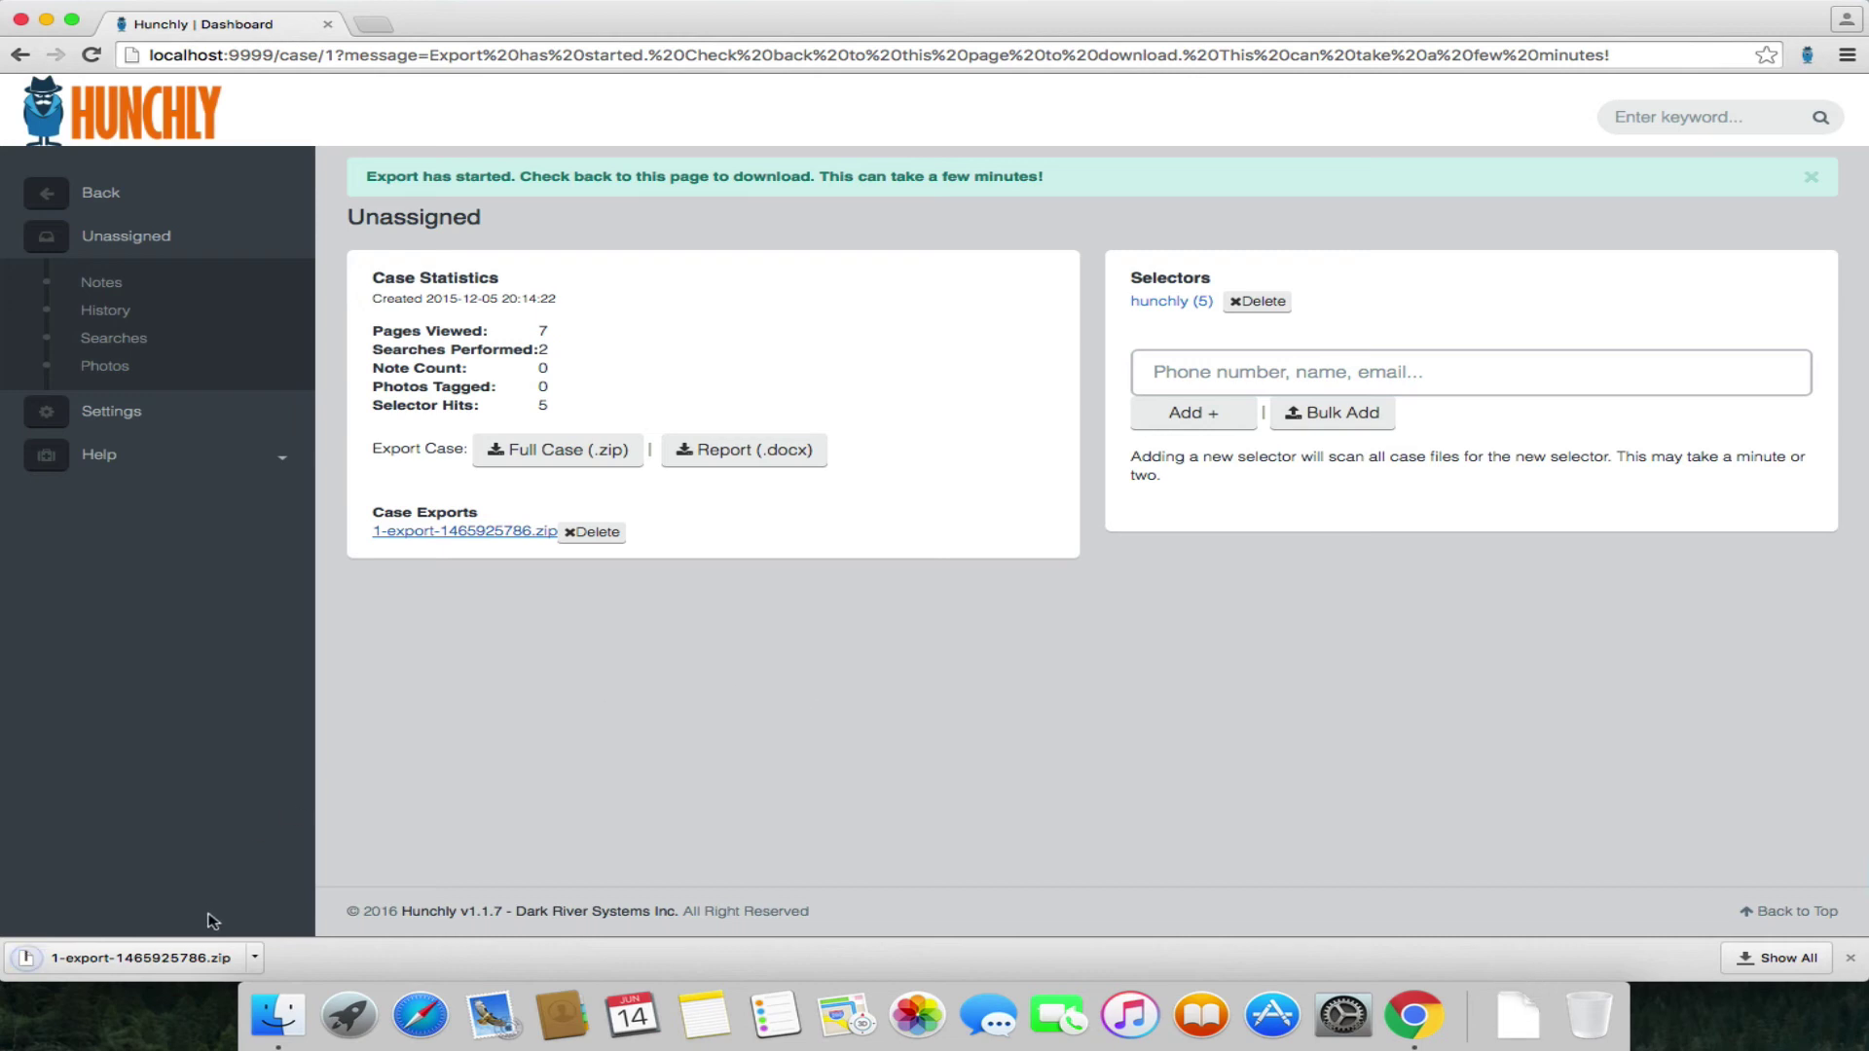
- Unzip the export, open its folder, and view then close Unassigned history.csv in TextEdit
click(202, 962)
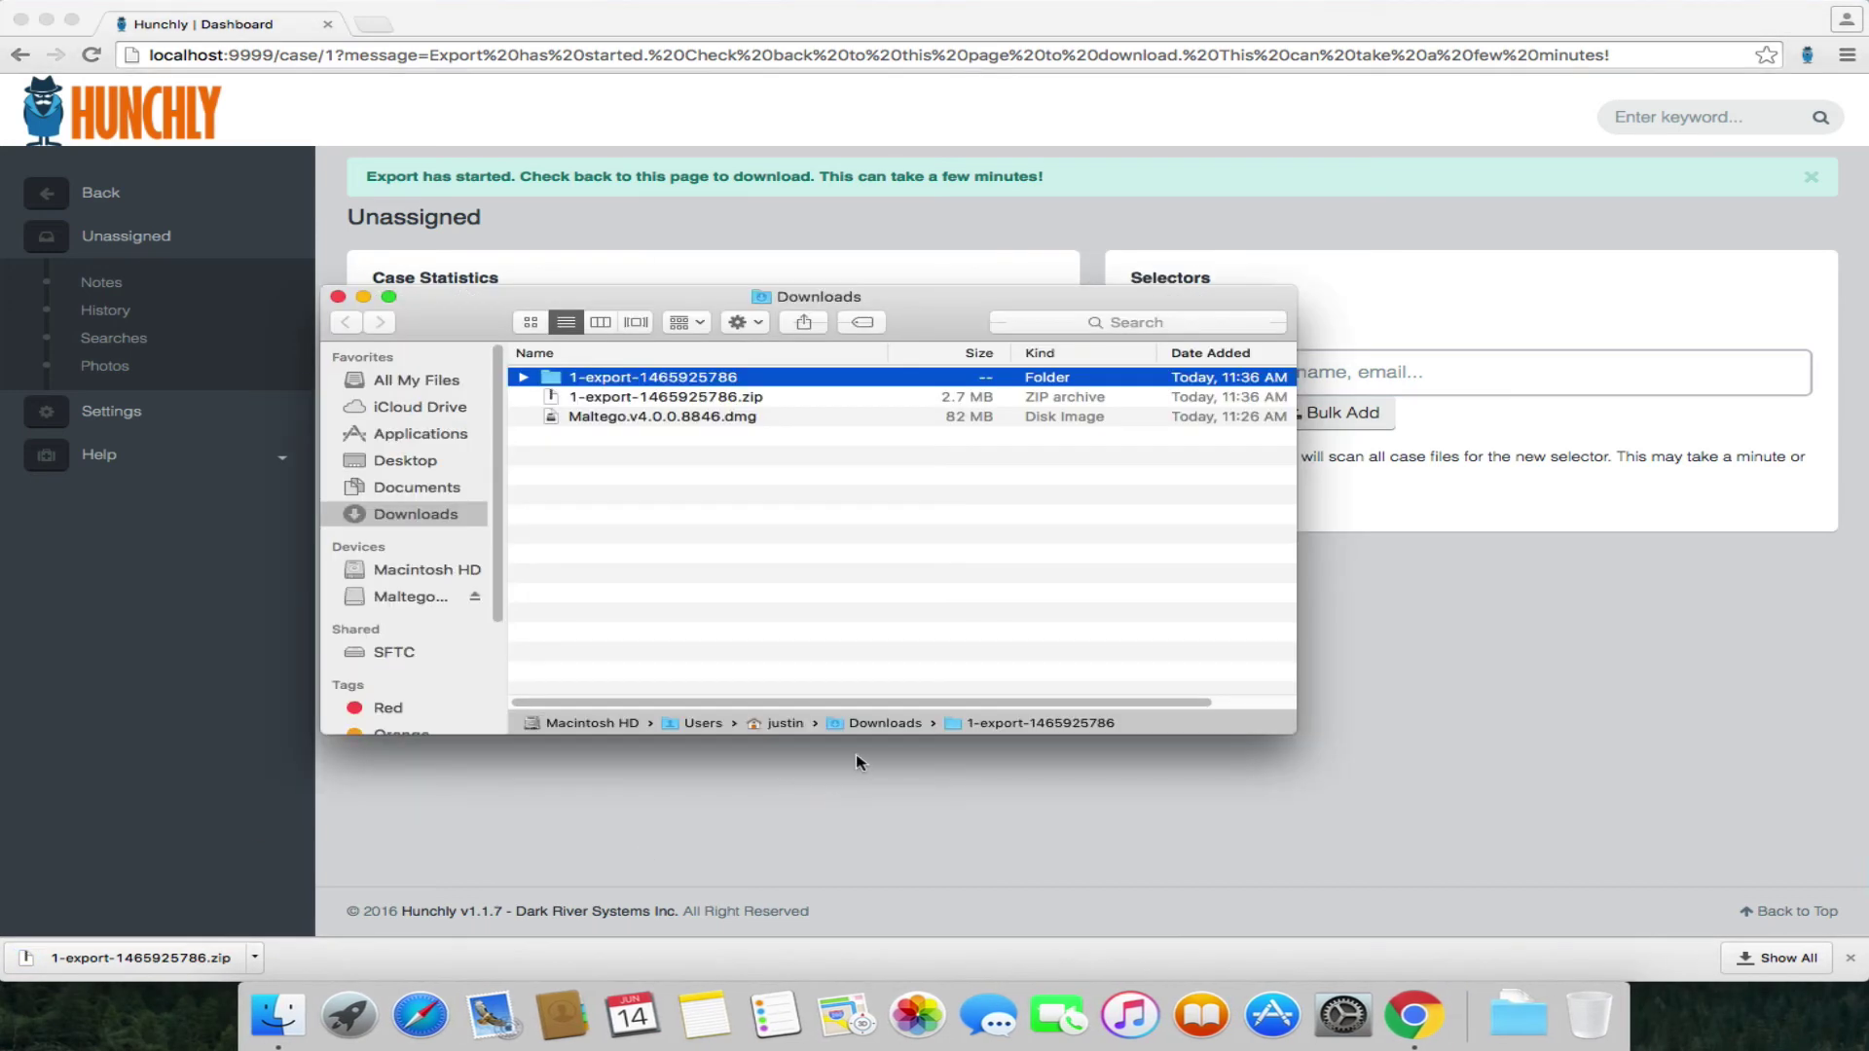
double_click(669, 380)
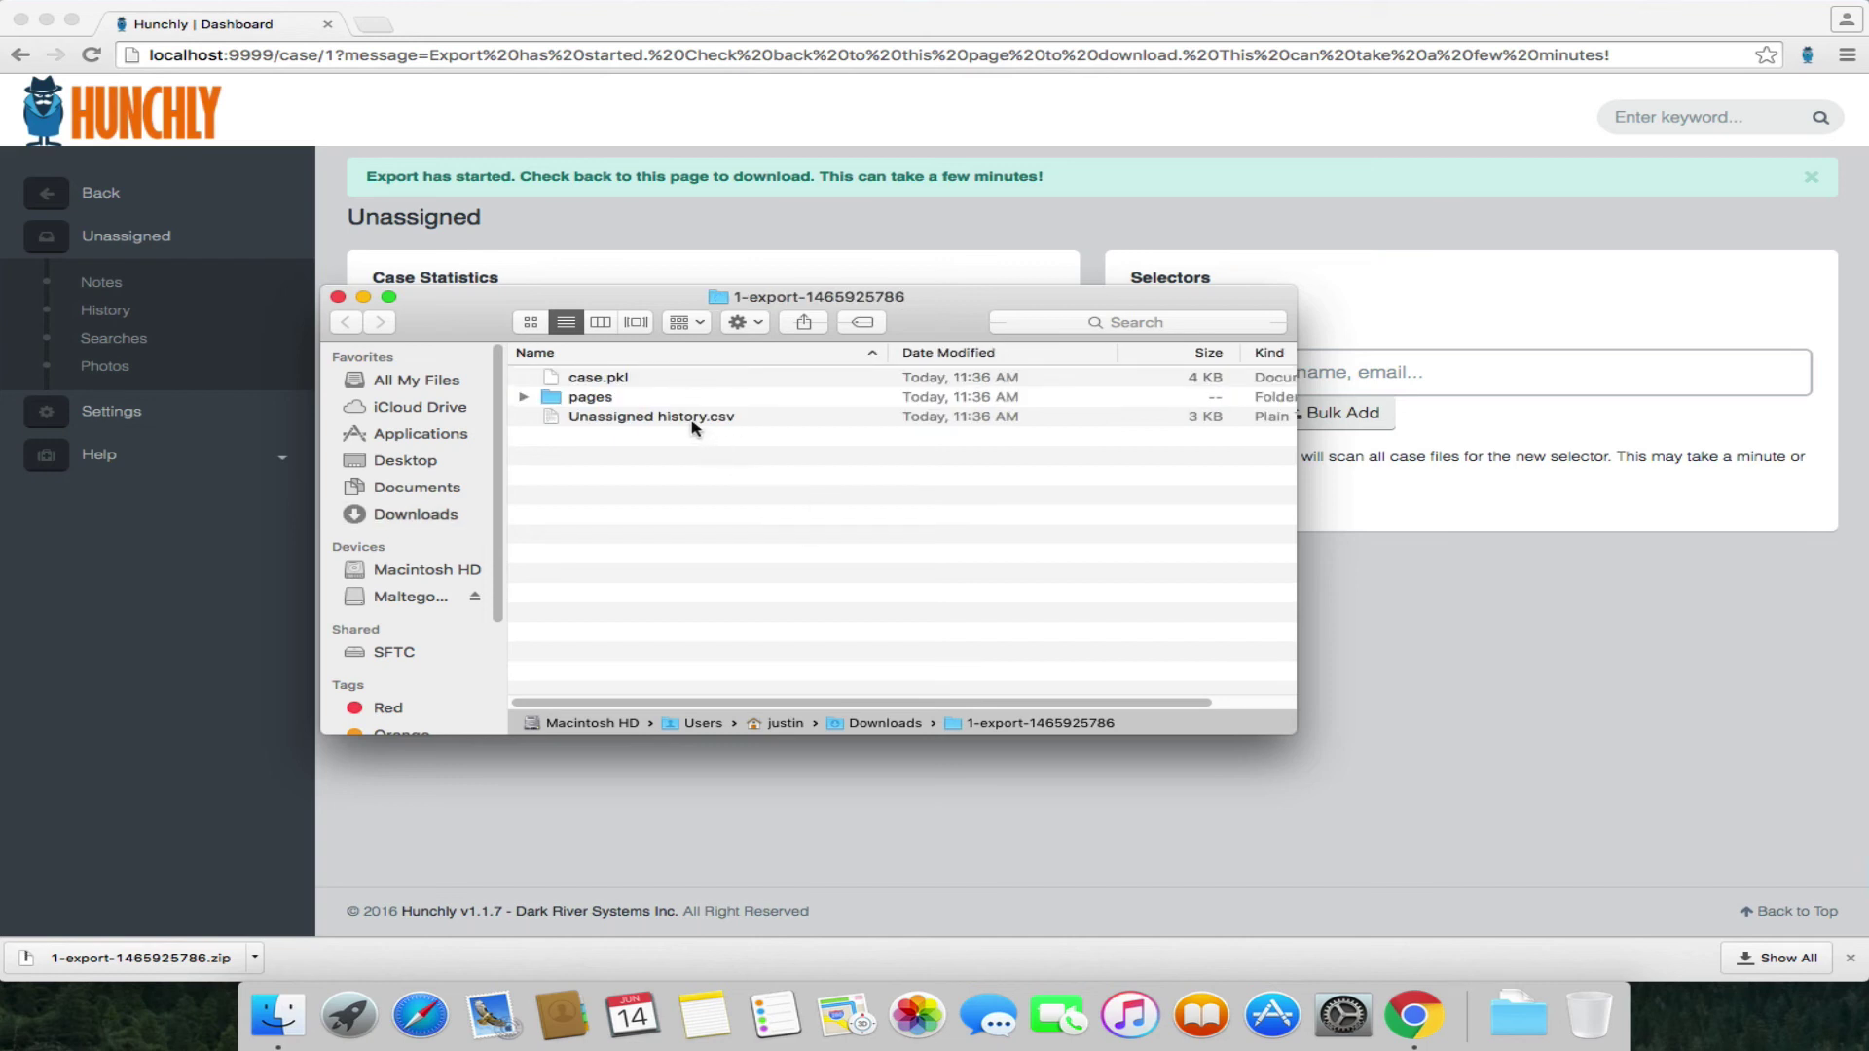
click(693, 418)
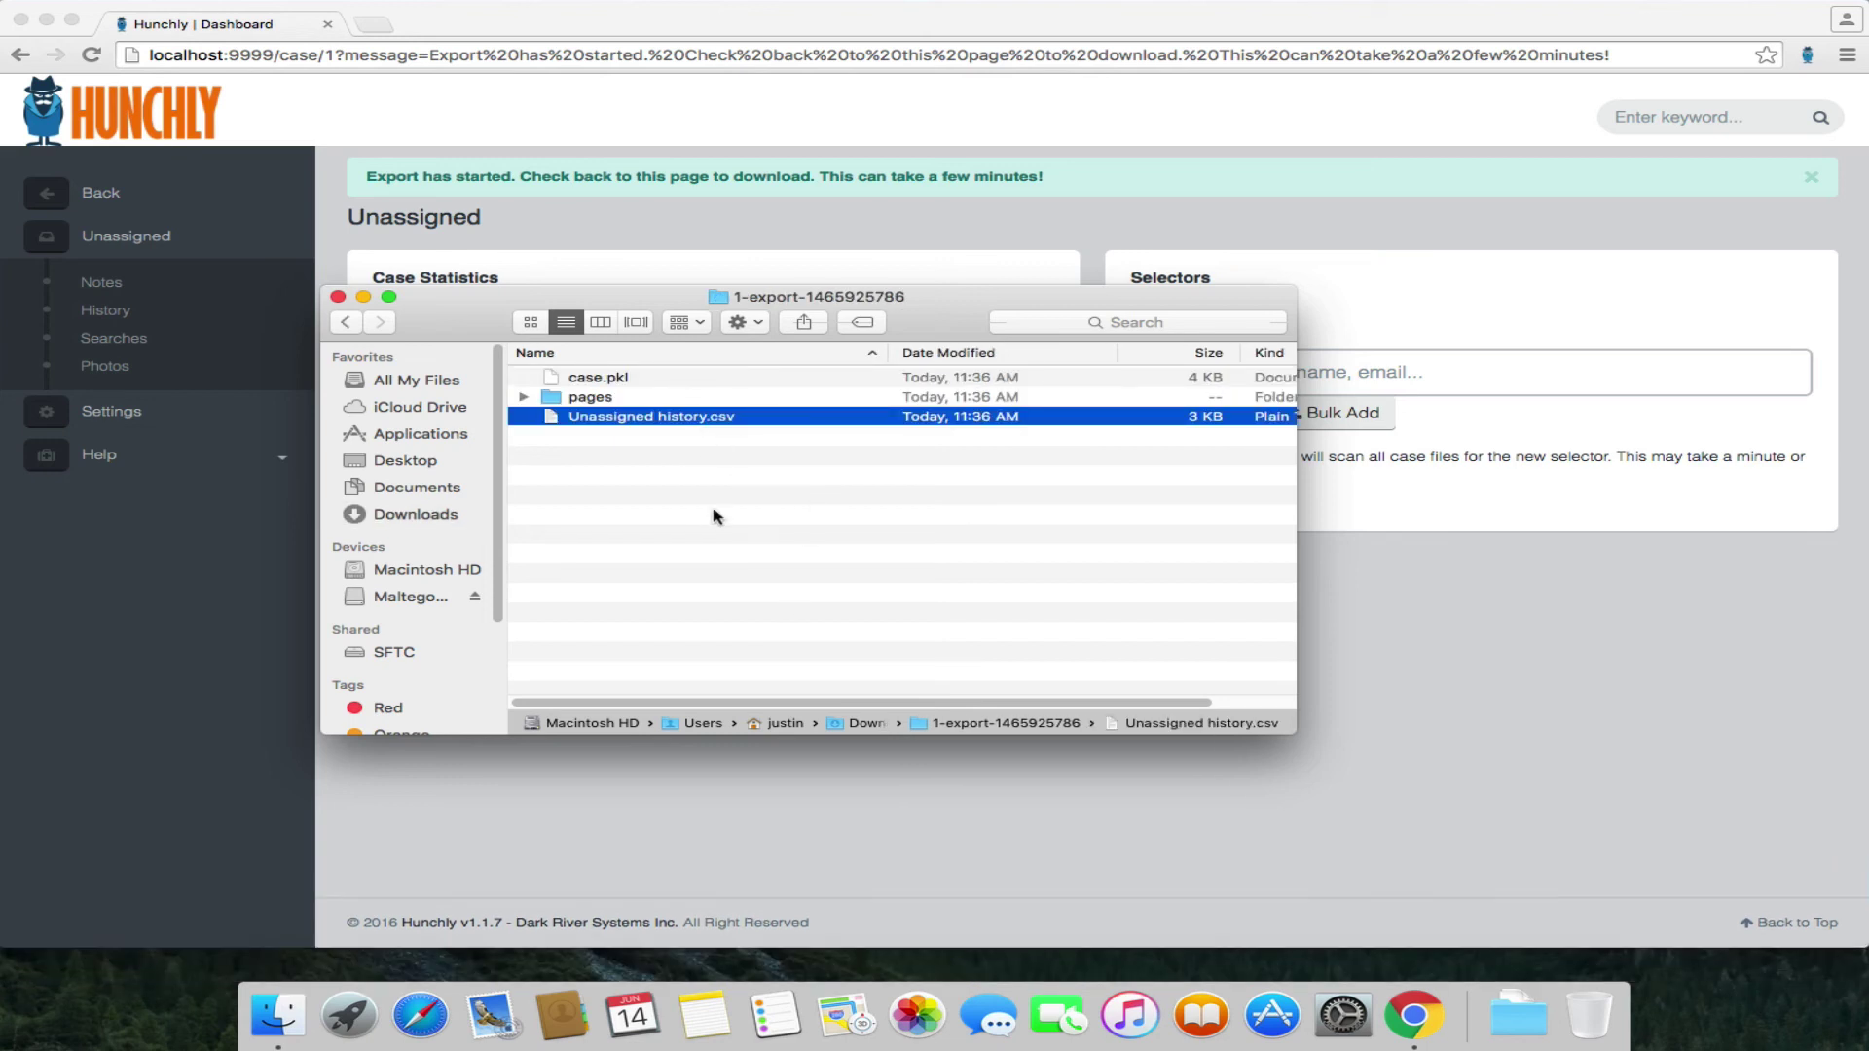
double_click(701, 419)
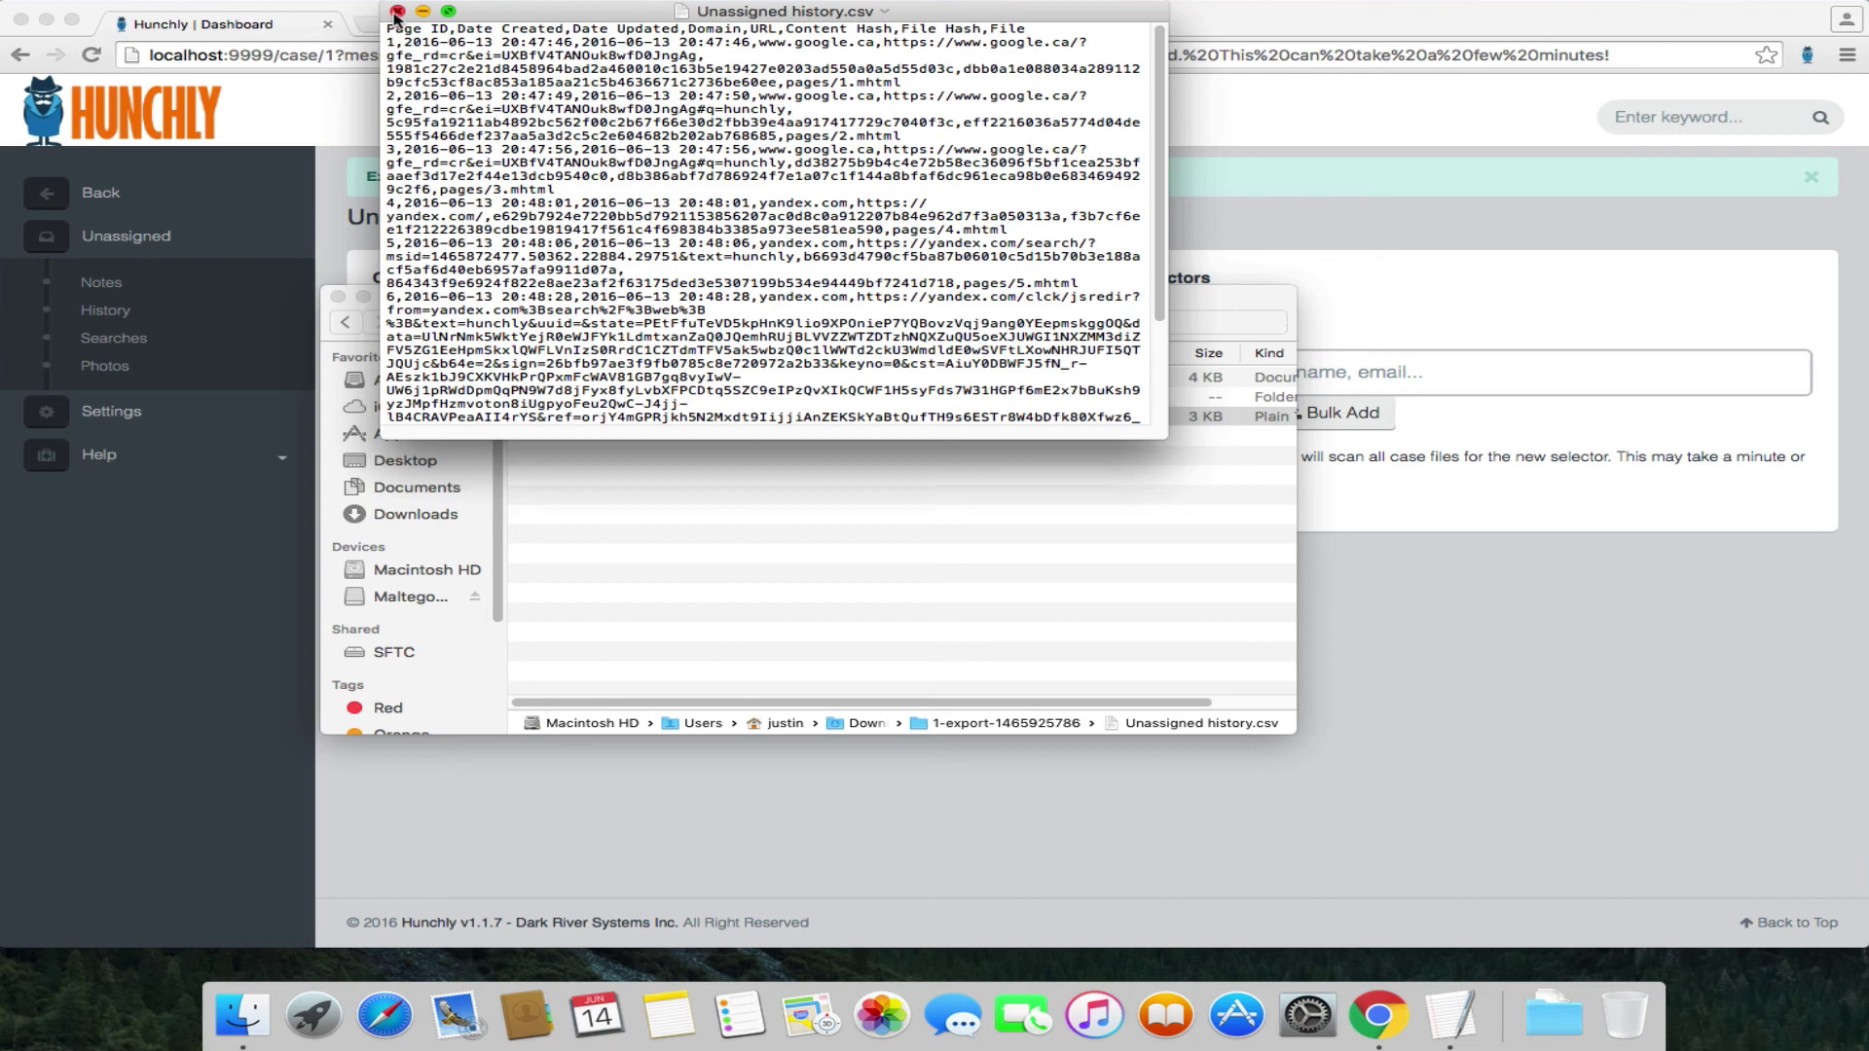
click(396, 12)
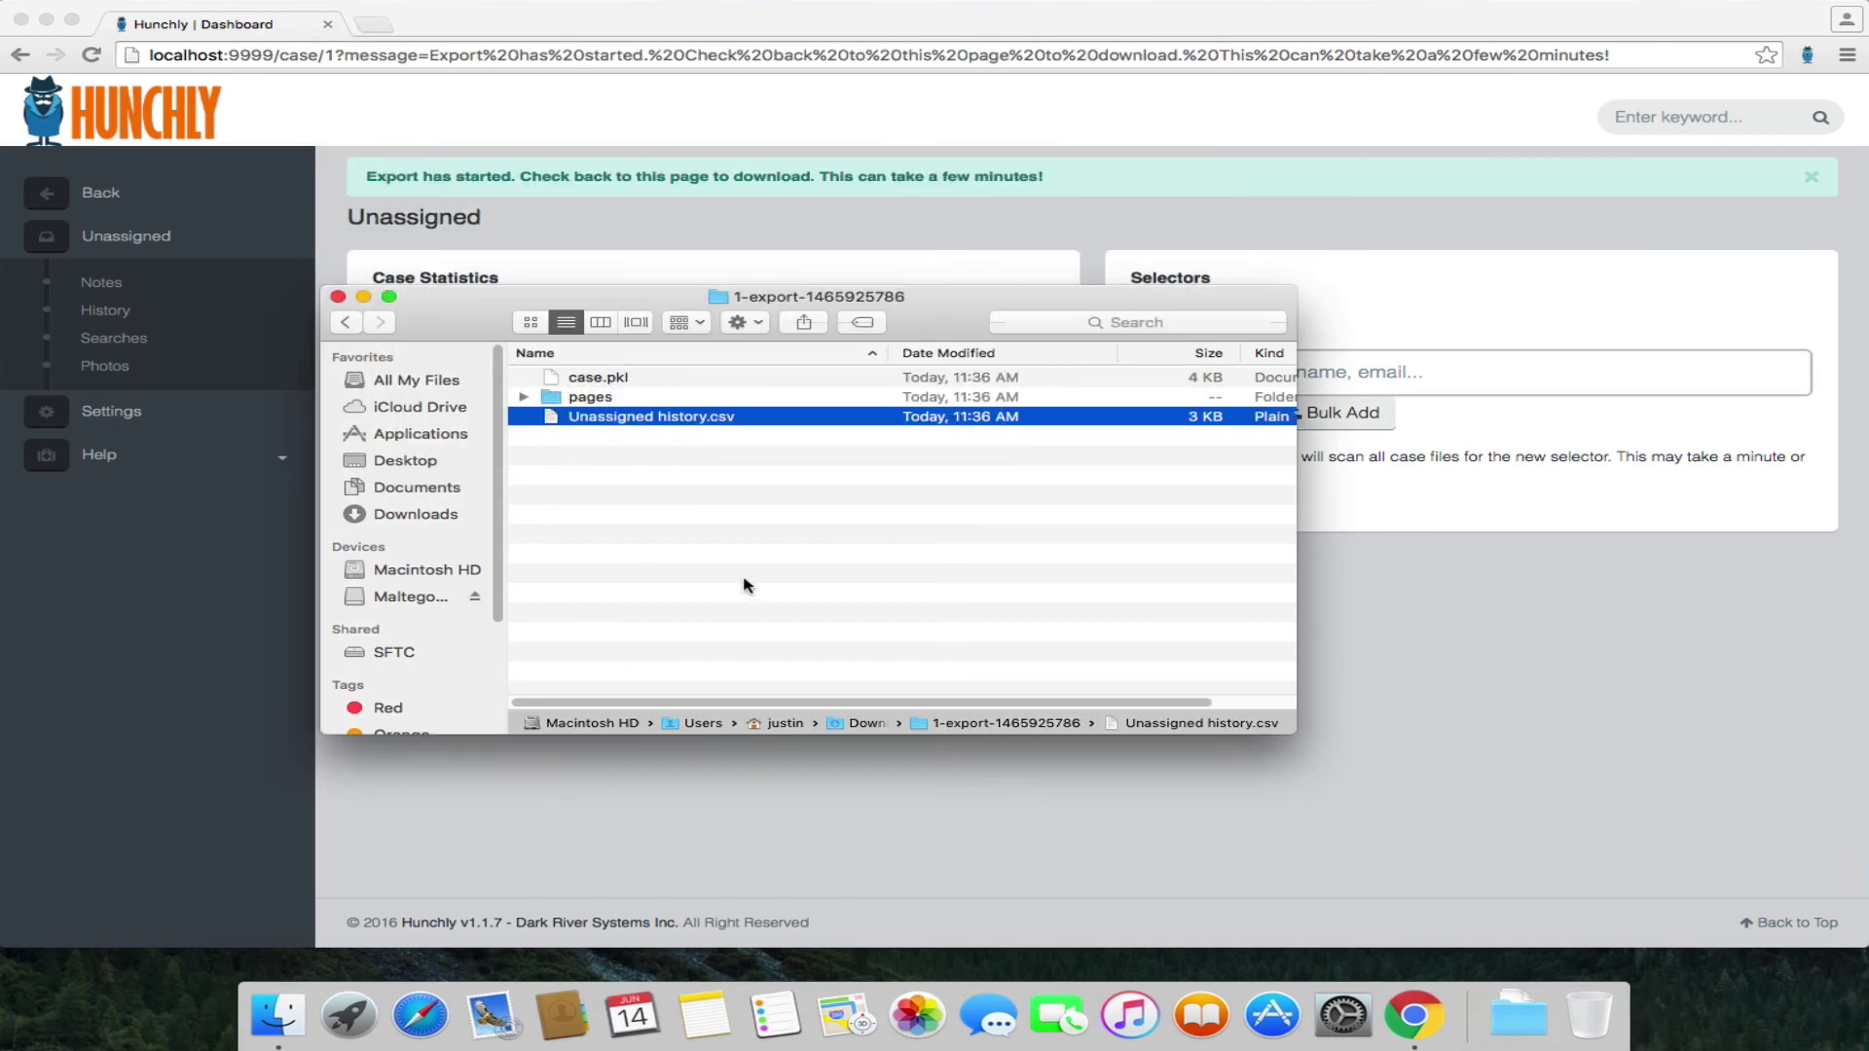